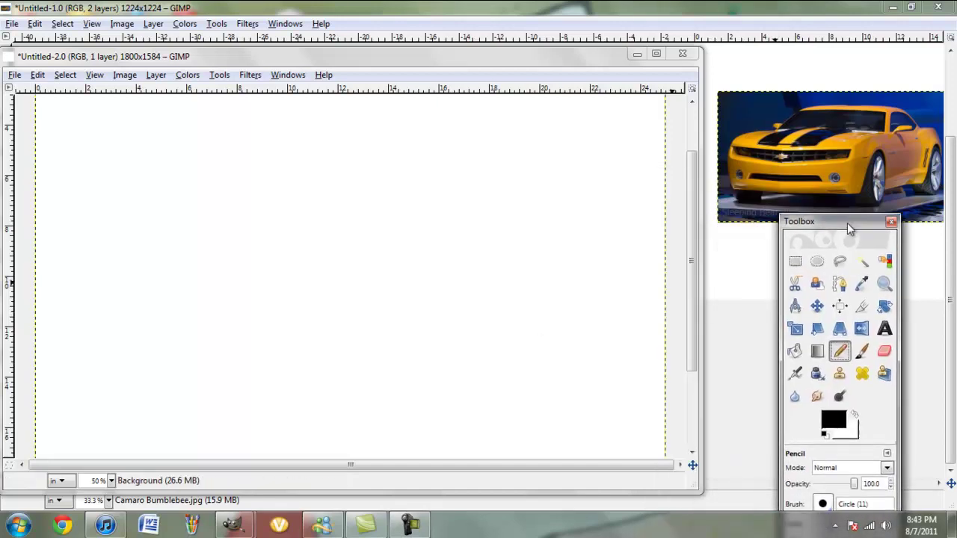
# - Sketch thin pencil guide lines for the car's front bumper, grille, hood, windshield, side window and roofline
pyautogui.moveTo(115, 311)
pyautogui.mouseDown()
pyautogui.moveTo(374, 341)
pyautogui.moveTo(288, 346)
pyautogui.moveTo(98, 308)
pyautogui.moveTo(125, 257)
pyautogui.moveTo(255, 214)
pyautogui.moveTo(133, 239)
pyautogui.moveTo(252, 214)
pyautogui.mouseUp()
pyautogui.moveTo(410, 208)
pyautogui.mouseDown()
pyautogui.moveTo(346, 260)
pyautogui.moveTo(412, 215)
pyautogui.mouseUp()
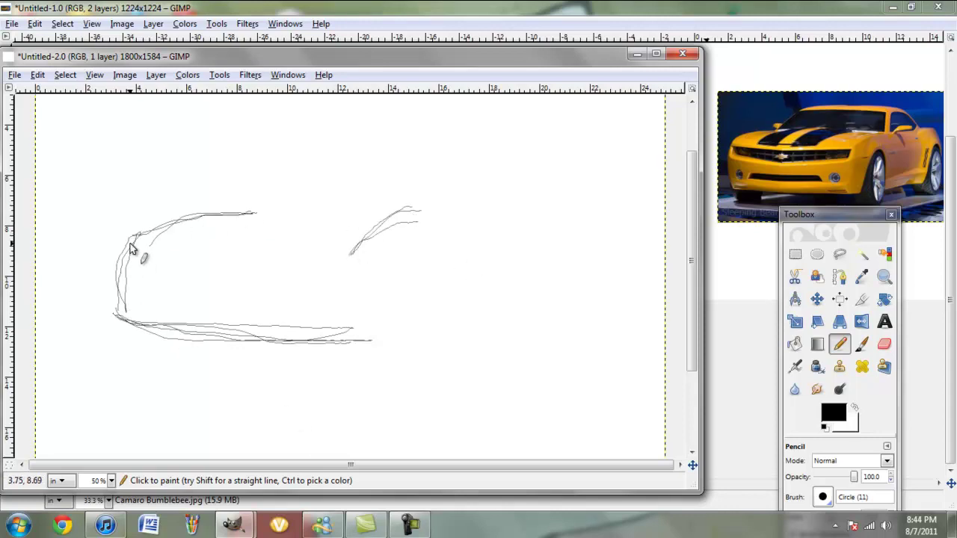
pyautogui.moveTo(130, 249)
pyautogui.mouseDown()
pyautogui.moveTo(324, 251)
pyautogui.moveTo(338, 268)
pyautogui.moveTo(240, 292)
pyautogui.mouseUp()
pyautogui.moveTo(133, 258)
pyautogui.mouseDown()
pyautogui.moveTo(180, 268)
pyautogui.moveTo(156, 278)
pyautogui.moveTo(238, 287)
pyautogui.moveTo(350, 284)
pyautogui.moveTo(351, 260)
pyautogui.mouseUp()
pyautogui.moveTo(249, 214)
pyautogui.mouseDown()
pyautogui.moveTo(438, 207)
pyautogui.moveTo(269, 193)
pyautogui.moveTo(275, 178)
pyautogui.moveTo(254, 207)
pyautogui.moveTo(298, 172)
pyautogui.moveTo(436, 193)
pyautogui.mouseUp()
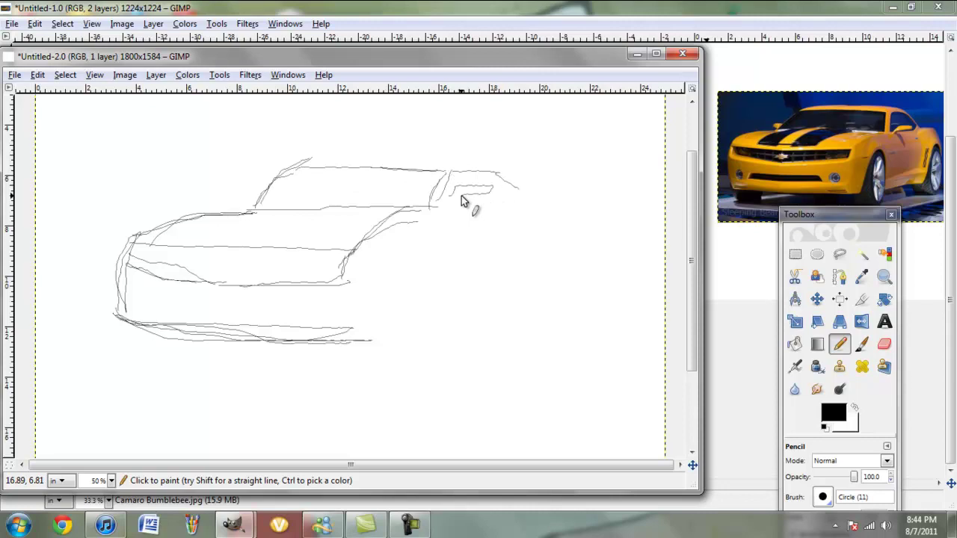
pyautogui.moveTo(299, 158)
pyautogui.mouseDown()
pyautogui.moveTo(377, 157)
pyautogui.moveTo(496, 170)
pyautogui.moveTo(492, 186)
pyautogui.moveTo(586, 187)
pyautogui.mouseUp()
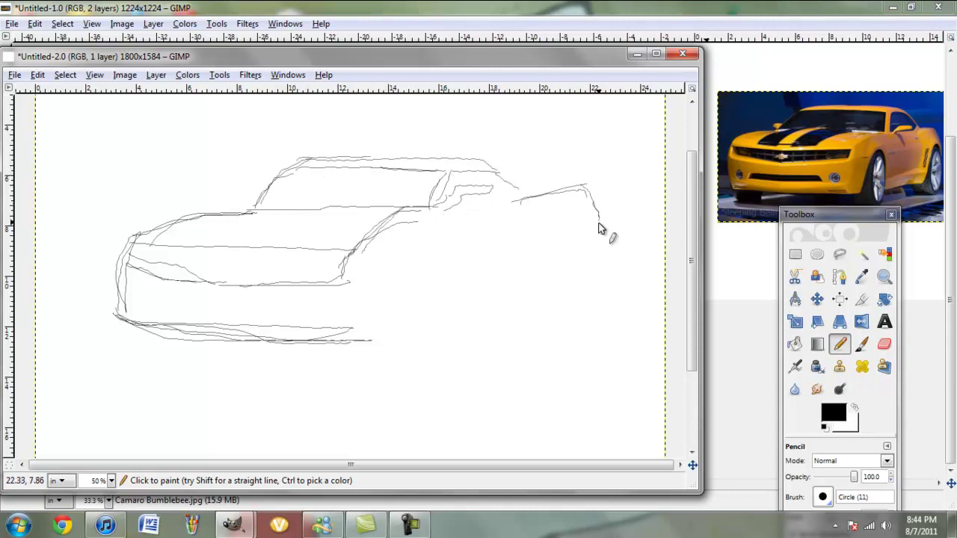
# - Sketch thin guide lines for the lower body, both wheels, rear deck, hood stripes and side vents
pyautogui.moveTo(588, 232); pyautogui.dragTo(545, 273)
pyautogui.moveTo(476, 305)
pyautogui.mouseDown()
pyautogui.moveTo(449, 324)
pyautogui.moveTo(408, 282)
pyautogui.mouseUp()
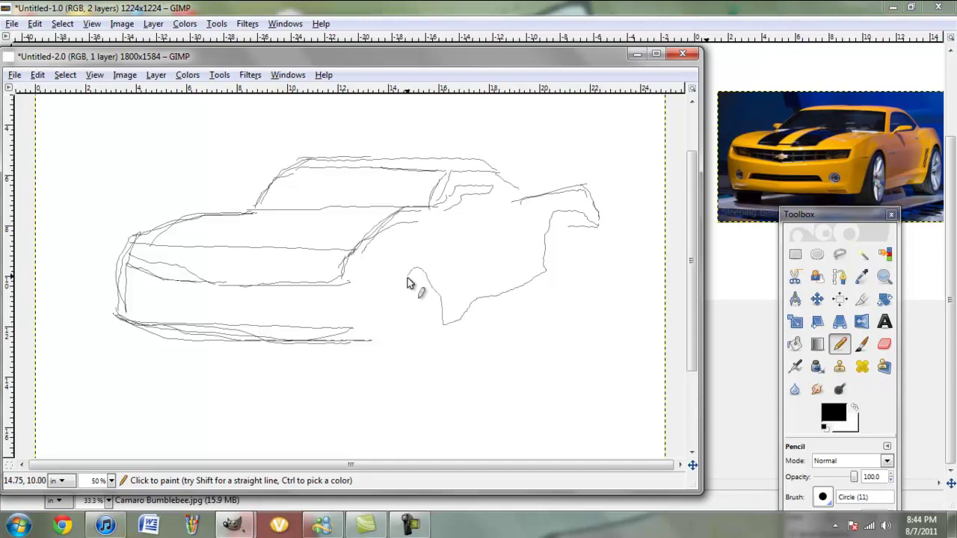
pyautogui.moveTo(402, 345)
pyautogui.mouseDown()
pyautogui.moveTo(392, 304)
pyautogui.moveTo(438, 349)
pyautogui.mouseUp()
pyautogui.moveTo(545, 253)
pyautogui.mouseDown()
pyautogui.moveTo(568, 264)
pyautogui.moveTo(598, 246)
pyautogui.mouseUp()
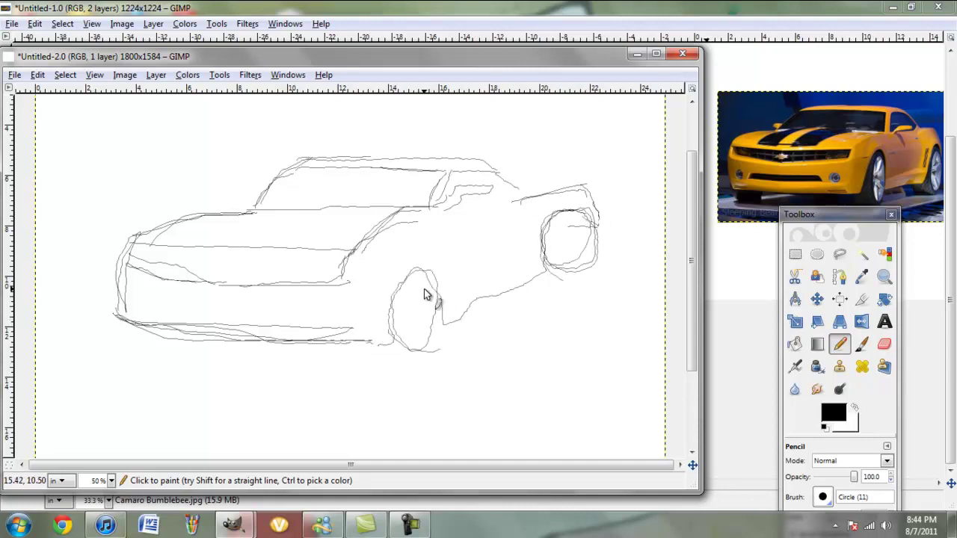
pyautogui.moveTo(570, 187); pyautogui.dragTo(502, 181)
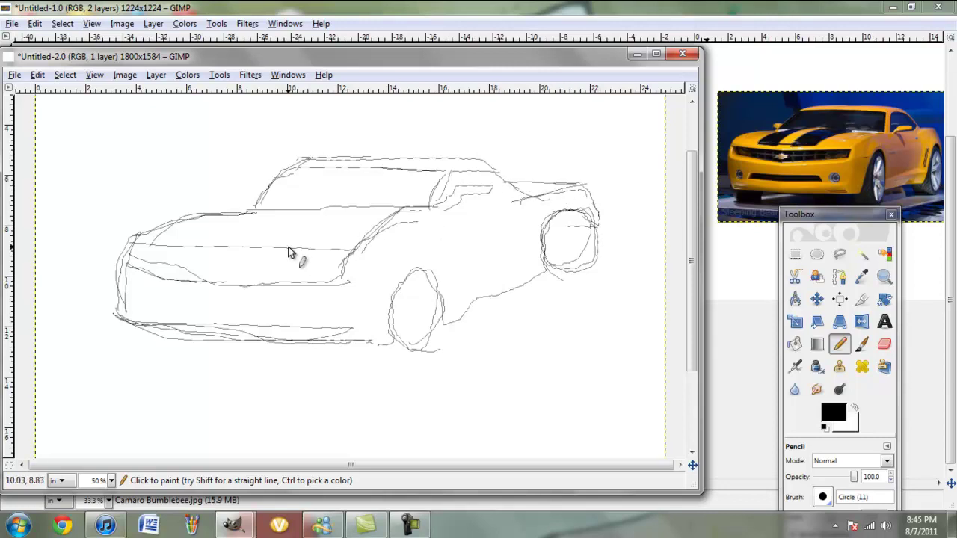
pyautogui.moveTo(306, 247); pyautogui.dragTo(352, 203)
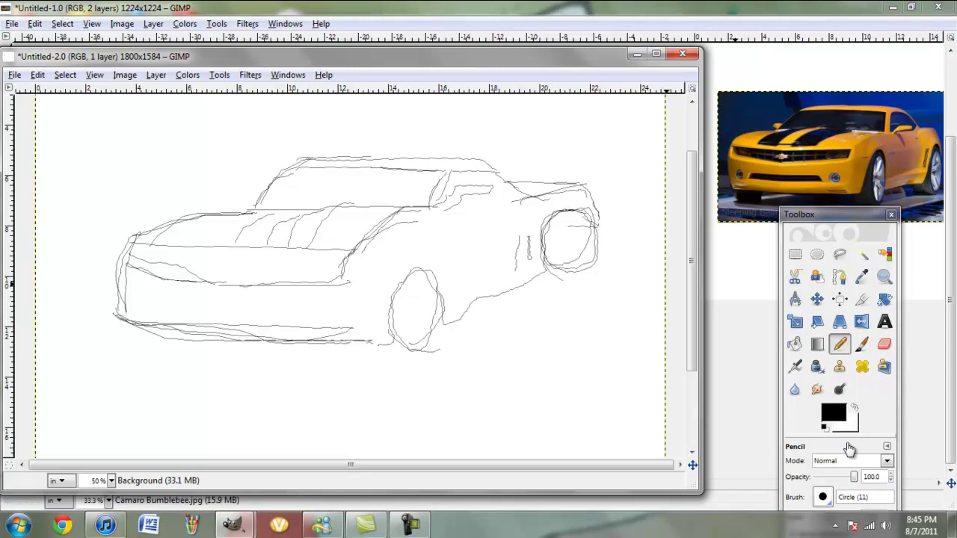
# - Set the pencil brush scale to 0.65 and trace the body outline, grille frame and hood stripes in thick black
pyautogui.moveTo(852, 217); pyautogui.dragTo(852, 164)
pyautogui.moveTo(828, 463); pyautogui.dragTo(839, 464)
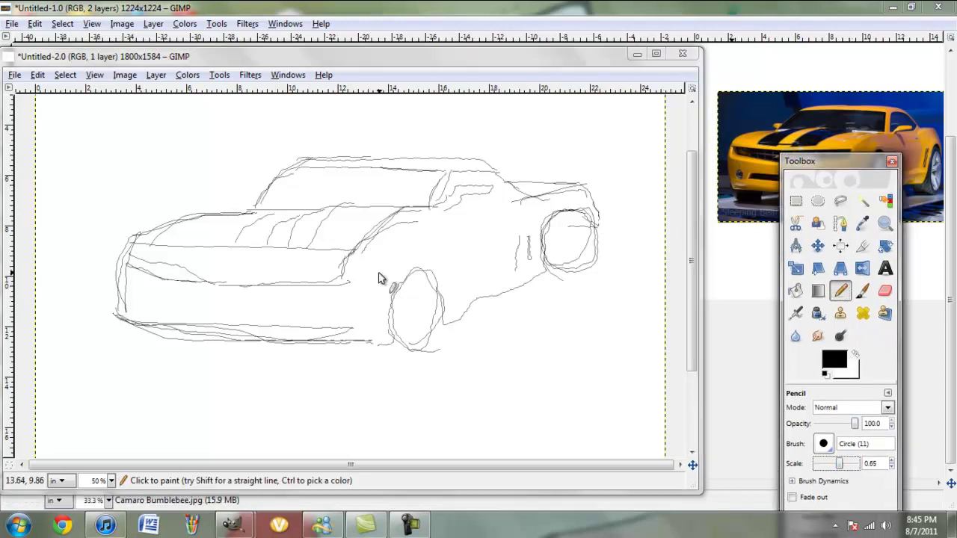
pyautogui.moveTo(343, 272)
pyautogui.mouseDown()
pyautogui.moveTo(358, 240)
pyautogui.moveTo(408, 214)
pyautogui.mouseUp()
pyautogui.moveTo(351, 254)
pyautogui.mouseDown()
pyautogui.moveTo(210, 261)
pyautogui.moveTo(132, 246)
pyautogui.moveTo(175, 280)
pyautogui.moveTo(345, 275)
pyautogui.mouseUp()
pyautogui.moveTo(135, 242)
pyautogui.mouseDown()
pyautogui.moveTo(194, 222)
pyautogui.moveTo(389, 212)
pyautogui.mouseUp()
pyautogui.moveTo(254, 213); pyautogui.dragTo(215, 245)
pyautogui.moveTo(254, 219); pyautogui.dragTo(228, 258)
pyautogui.moveTo(284, 216); pyautogui.dragTo(268, 252)
pyautogui.moveTo(328, 213); pyautogui.dragTo(295, 250)
pyautogui.moveTo(120, 266)
pyautogui.mouseDown()
pyautogui.moveTo(117, 284)
pyautogui.moveTo(366, 341)
pyautogui.moveTo(432, 288)
pyautogui.moveTo(541, 282)
pyautogui.moveTo(603, 220)
pyautogui.moveTo(420, 161)
pyautogui.moveTo(254, 209)
pyautogui.mouseUp()
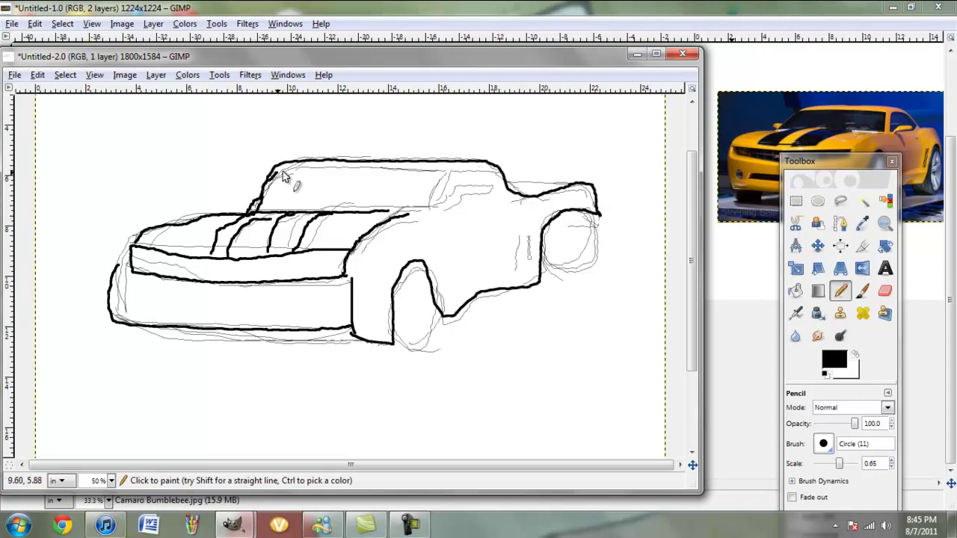
# - Trace the windshield, side window with mirror, and both wheels in thick black lines
pyautogui.moveTo(283, 175)
pyautogui.mouseDown()
pyautogui.moveTo(438, 178)
pyautogui.moveTo(381, 209)
pyautogui.mouseUp()
pyautogui.moveTo(443, 200)
pyautogui.mouseDown()
pyautogui.moveTo(492, 173)
pyautogui.moveTo(492, 213)
pyautogui.moveTo(460, 206)
pyautogui.moveTo(492, 189)
pyautogui.moveTo(452, 216)
pyautogui.mouseUp()
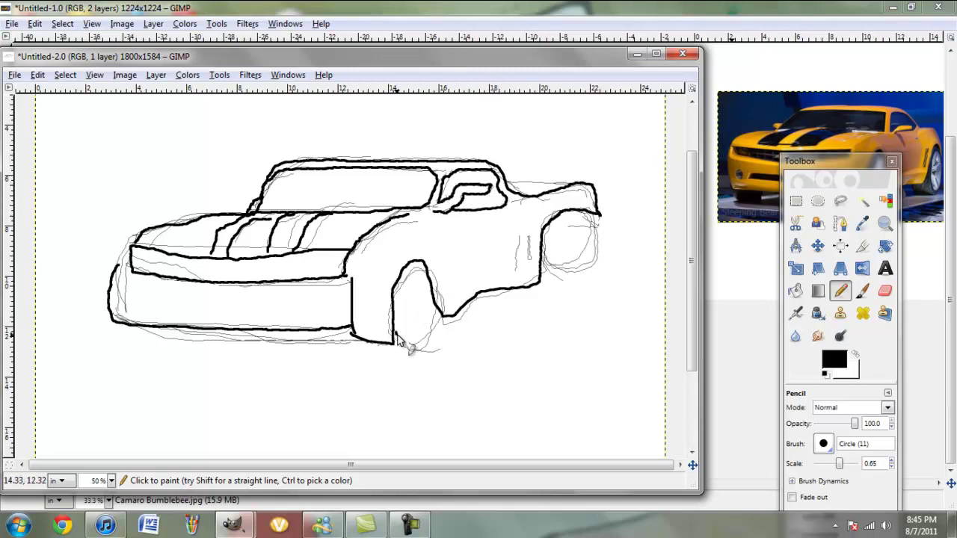
pyautogui.moveTo(398, 341); pyautogui.dragTo(401, 344)
pyautogui.moveTo(562, 274)
pyautogui.mouseDown()
pyautogui.moveTo(590, 249)
pyautogui.moveTo(598, 217)
pyautogui.mouseUp()
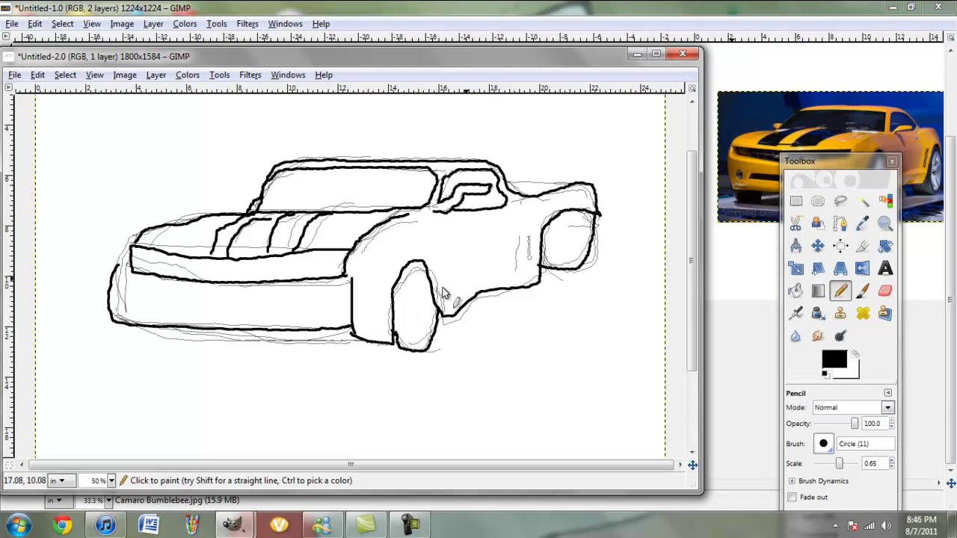
# - Draw square headlights in the grille band and add round fog lights, a lower intake and short bumper slits
pyautogui.moveTo(795, 160); pyautogui.dragTo(784, 242)
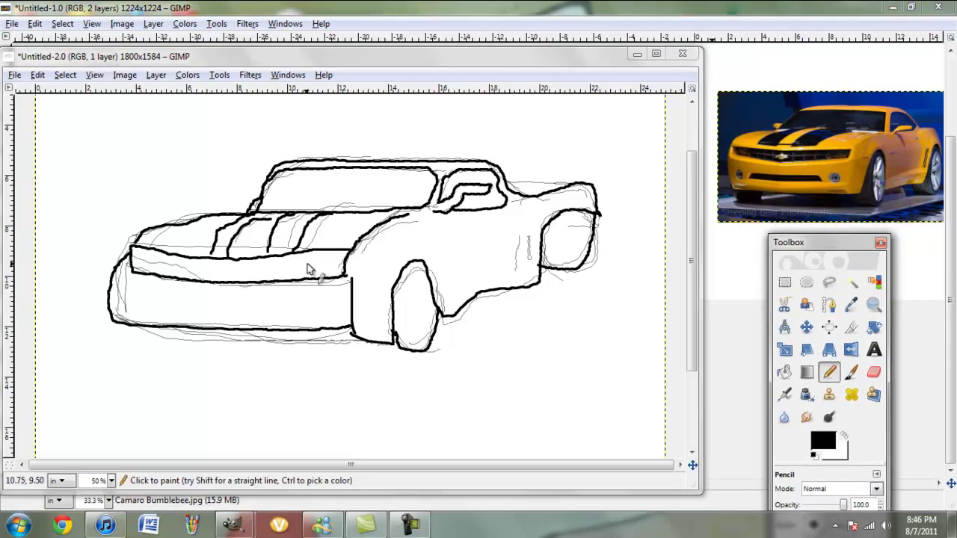
pyautogui.moveTo(315, 266); pyautogui.dragTo(316, 257)
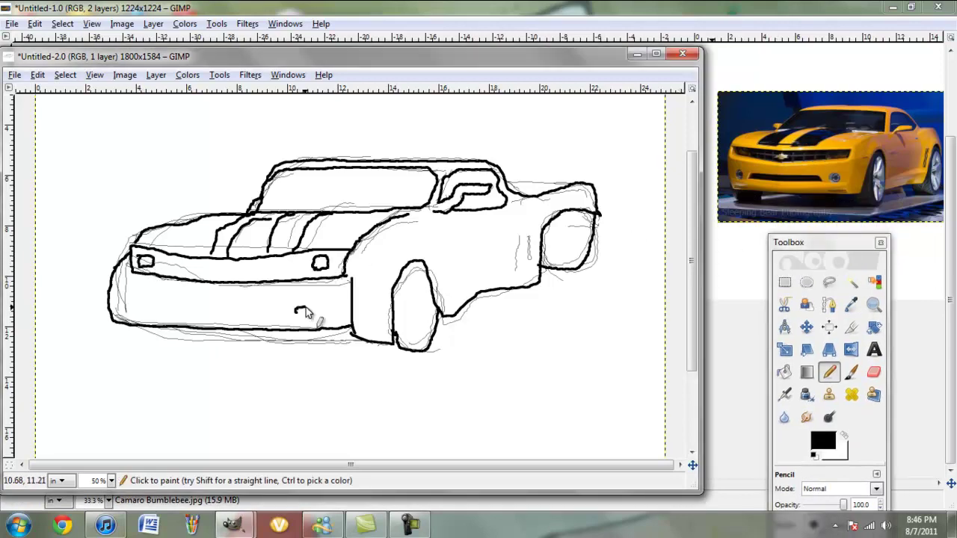
pyautogui.moveTo(171, 304)
pyautogui.mouseDown()
pyautogui.moveTo(281, 318)
pyautogui.moveTo(196, 323)
pyautogui.moveTo(173, 307)
pyautogui.mouseUp()
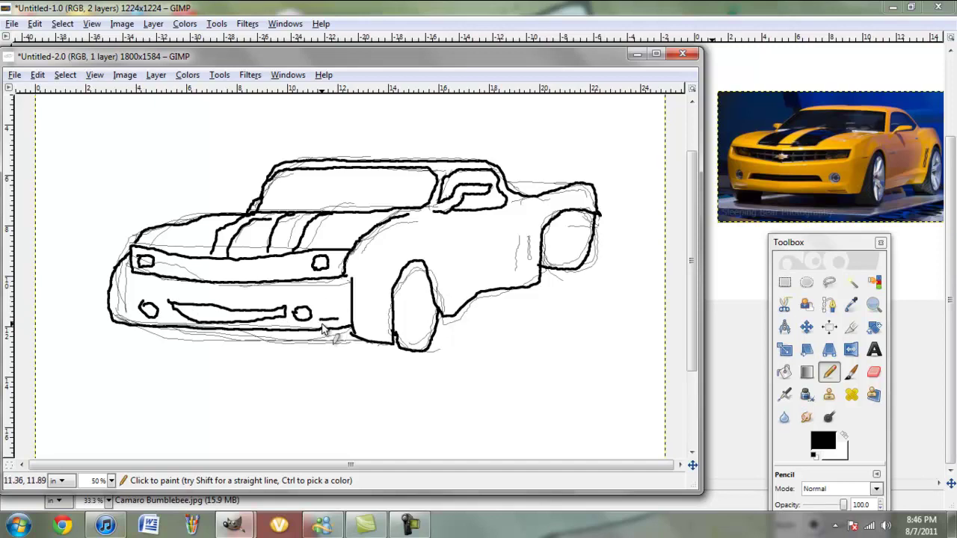
# - Draw the spokes and hub dots inside the front wheel at 200% zoom and add the curved tyre edge beneath it
pyautogui.click(94, 75)
pyautogui.moveTo(125, 121)
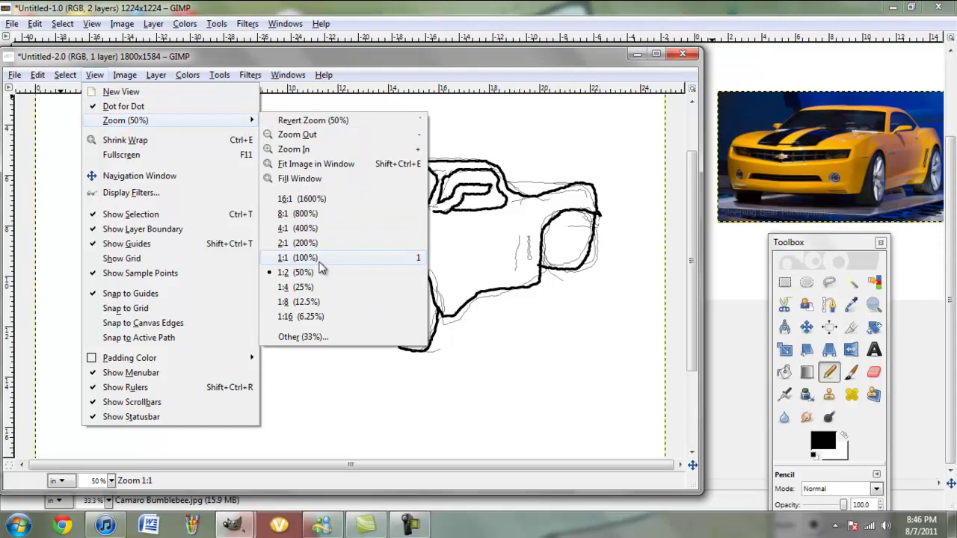
pyautogui.click(299, 243)
pyautogui.moveTo(692, 263)
pyautogui.mouseDown()
pyautogui.moveTo(692, 293)
pyautogui.moveTo(692, 278)
pyautogui.mouseUp()
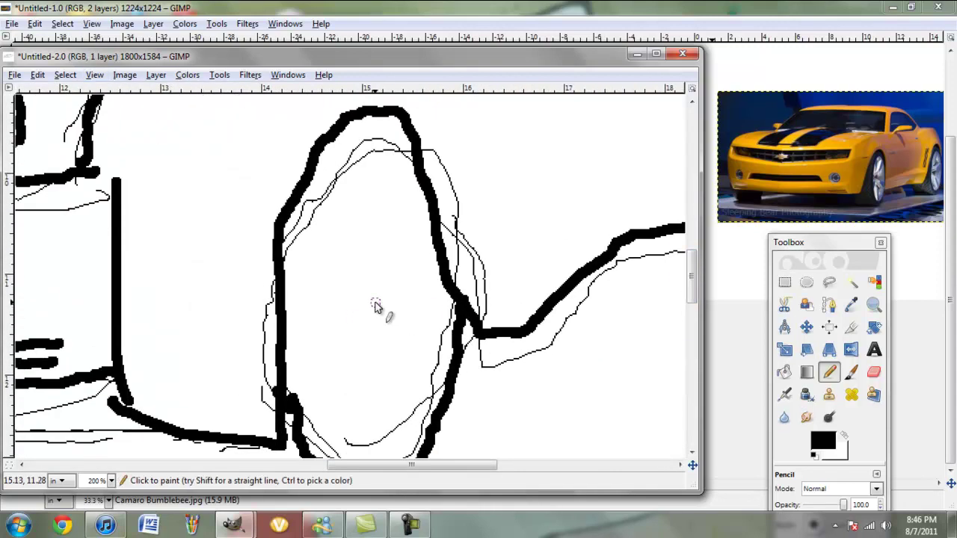
pyautogui.moveTo(380, 285)
pyautogui.mouseDown()
pyautogui.moveTo(397, 273)
pyautogui.moveTo(421, 197)
pyautogui.mouseUp()
pyautogui.moveTo(368, 271); pyautogui.dragTo(381, 244)
pyautogui.moveTo(411, 157)
pyautogui.mouseDown()
pyautogui.moveTo(358, 269)
pyautogui.moveTo(317, 166)
pyautogui.moveTo(322, 306)
pyautogui.moveTo(291, 351)
pyautogui.moveTo(348, 327)
pyautogui.moveTo(296, 396)
pyautogui.moveTo(336, 449)
pyautogui.moveTo(358, 373)
pyautogui.moveTo(377, 369)
pyautogui.moveTo(404, 446)
pyautogui.moveTo(404, 346)
pyautogui.moveTo(440, 338)
pyautogui.moveTo(445, 304)
pyautogui.moveTo(409, 294)
pyautogui.moveTo(434, 219)
pyautogui.moveTo(357, 302)
pyautogui.mouseUp()
pyautogui.moveTo(382, 123); pyautogui.dragTo(376, 246)
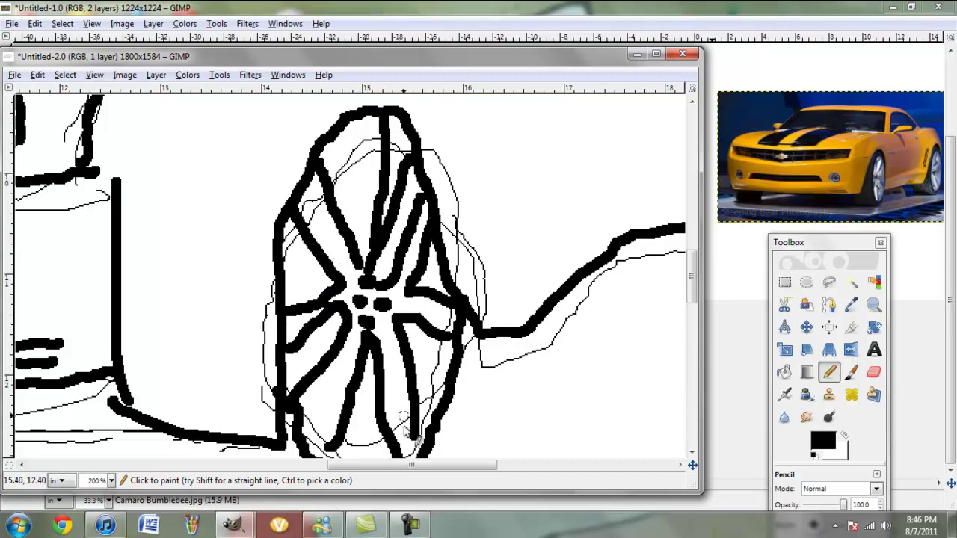
pyautogui.scroll(-3, 455, 444)
pyautogui.moveTo(232, 351)
pyautogui.mouseDown()
pyautogui.moveTo(246, 386)
pyautogui.moveTo(374, 390)
pyautogui.mouseUp()
# - Draw the spokes and hub dots inside the rear wheel and add the outer tyre edge around it
pyautogui.moveTo(411, 465); pyautogui.dragTo(541, 464)
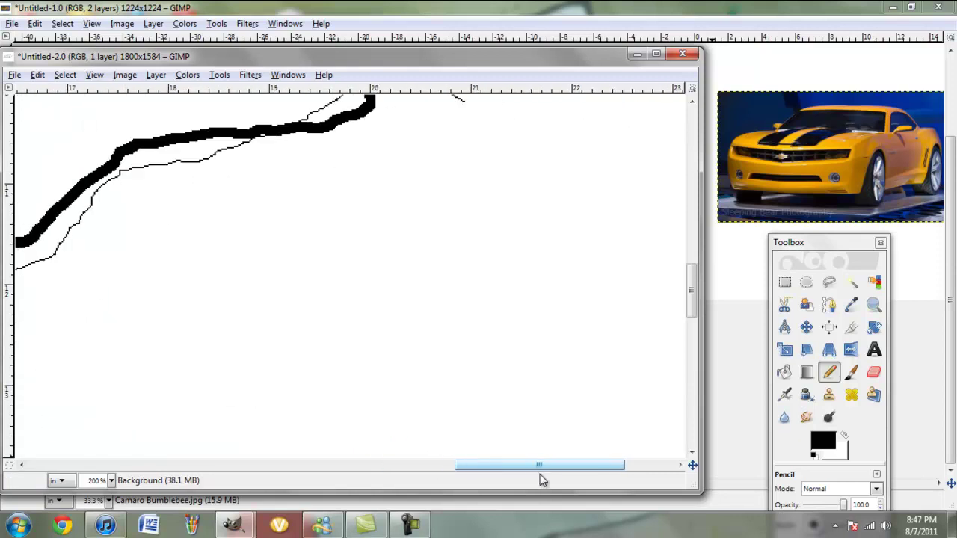
pyautogui.moveTo(691, 290); pyautogui.dragTo(690, 238)
pyautogui.moveTo(475, 172); pyautogui.dragTo(452, 266)
pyautogui.moveTo(512, 172)
pyautogui.mouseDown()
pyautogui.moveTo(476, 263)
pyautogui.moveTo(542, 270)
pyautogui.mouseUp()
pyautogui.moveTo(554, 306)
pyautogui.mouseDown()
pyautogui.moveTo(486, 299)
pyautogui.moveTo(512, 366)
pyautogui.mouseUp()
pyautogui.moveTo(484, 390)
pyautogui.mouseDown()
pyautogui.moveTo(456, 336)
pyautogui.moveTo(426, 389)
pyautogui.moveTo(412, 356)
pyautogui.moveTo(362, 343)
pyautogui.mouseUp()
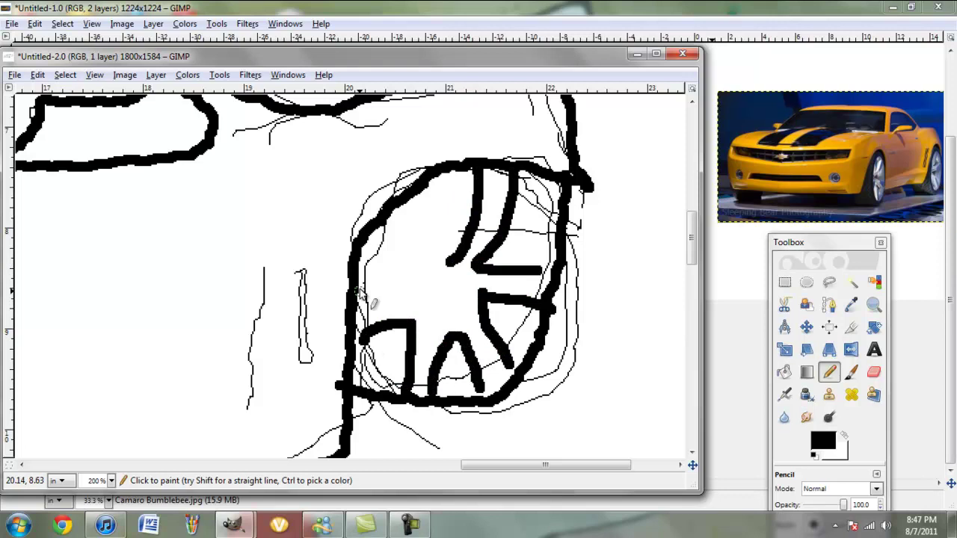
pyautogui.moveTo(359, 293); pyautogui.dragTo(405, 290)
pyautogui.moveTo(357, 246); pyautogui.dragTo(408, 278)
pyautogui.moveTo(377, 224); pyautogui.dragTo(444, 269)
pyautogui.moveTo(411, 196)
pyautogui.mouseDown()
pyautogui.moveTo(437, 258)
pyautogui.moveTo(441, 328)
pyautogui.moveTo(446, 320)
pyautogui.mouseUp()
pyautogui.moveTo(429, 310); pyautogui.dragTo(418, 302)
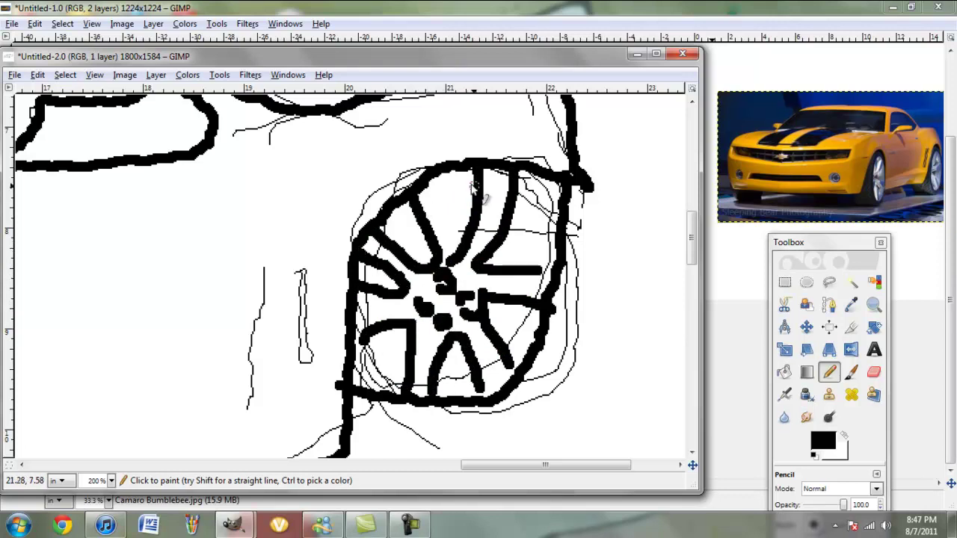
pyautogui.moveTo(456, 181); pyautogui.dragTo(440, 243)
pyautogui.moveTo(351, 410)
pyautogui.mouseDown()
pyautogui.moveTo(596, 222)
pyautogui.moveTo(589, 183)
pyautogui.mouseUp()
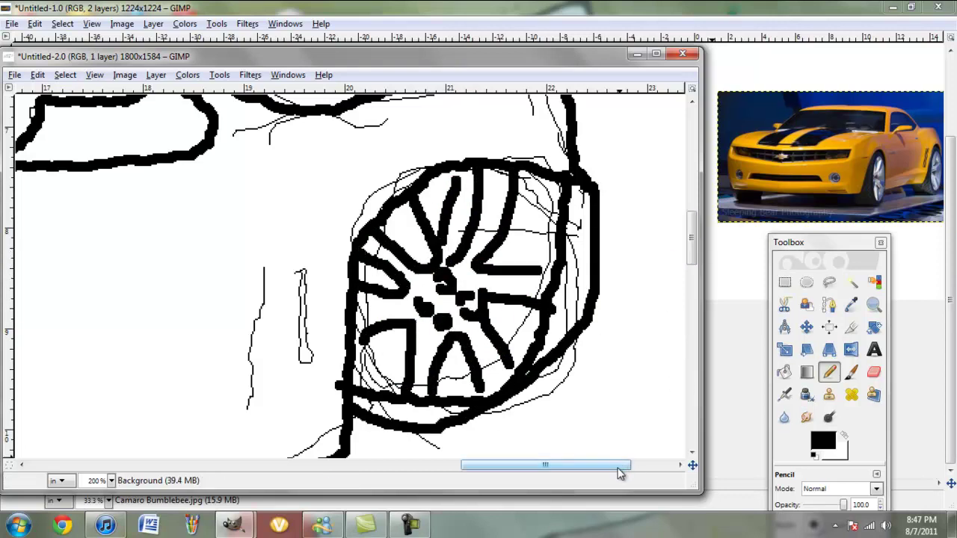
# - Draw a cross-shaped emblem outline in the middle of the car's grille band
pyautogui.moveTo(620, 467); pyautogui.dragTo(305, 468)
pyautogui.moveTo(692, 230); pyautogui.dragTo(693, 246)
pyautogui.moveTo(292, 306)
pyautogui.mouseDown()
pyautogui.moveTo(352, 273)
pyautogui.moveTo(374, 324)
pyautogui.moveTo(334, 306)
pyautogui.moveTo(293, 306)
pyautogui.mouseUp()
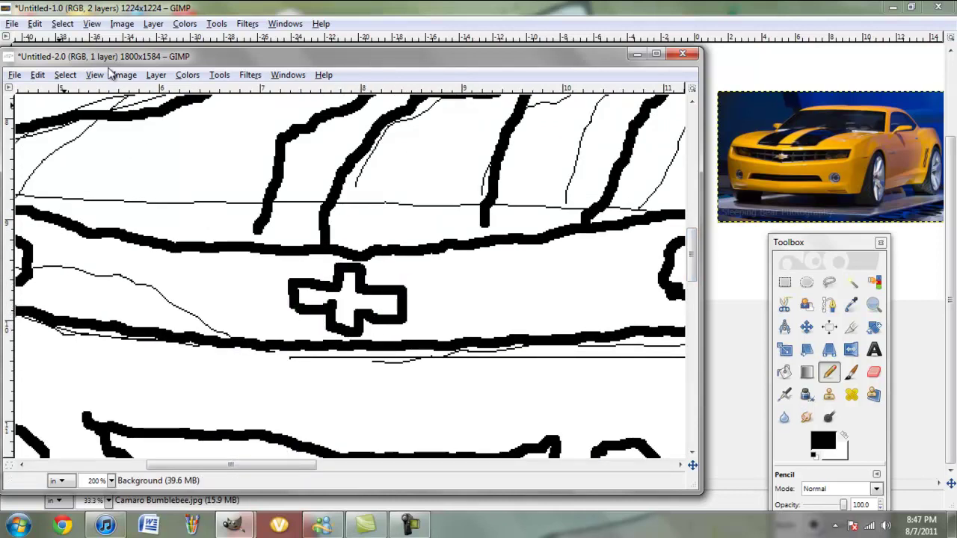
# - At 50% zoom, draw the fender line, door edges and handle, the far side mirror, and the far front tyre with tread lines
pyautogui.click(95, 75)
pyautogui.moveTo(122, 120)
pyautogui.click(456, 269)
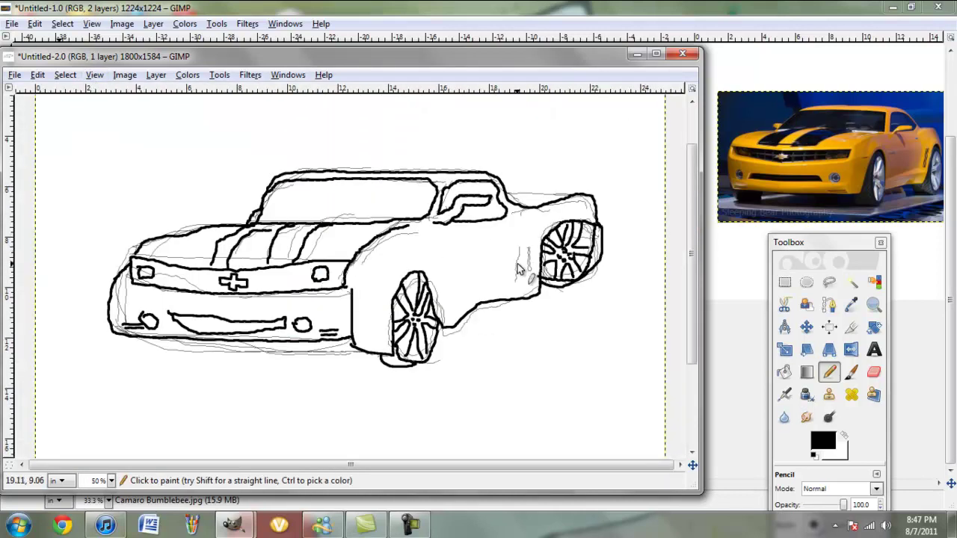
pyautogui.moveTo(398, 264)
pyautogui.mouseDown()
pyautogui.moveTo(406, 248)
pyautogui.moveTo(520, 225)
pyautogui.mouseUp()
pyautogui.moveTo(447, 228); pyautogui.dragTo(461, 310)
pyautogui.moveTo(509, 219); pyautogui.dragTo(518, 258)
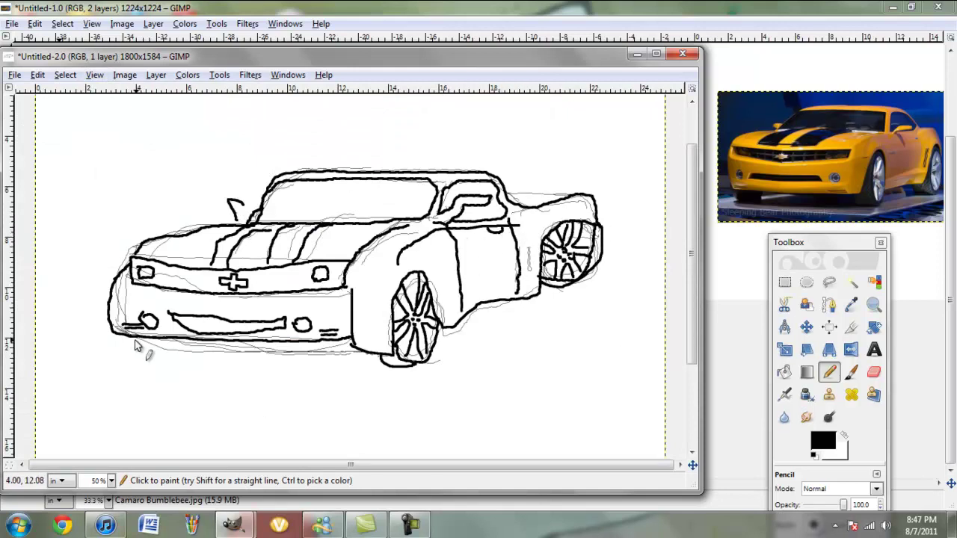
pyautogui.moveTo(118, 333)
pyautogui.mouseDown()
pyautogui.moveTo(154, 361)
pyautogui.moveTo(147, 354)
pyautogui.mouseUp()
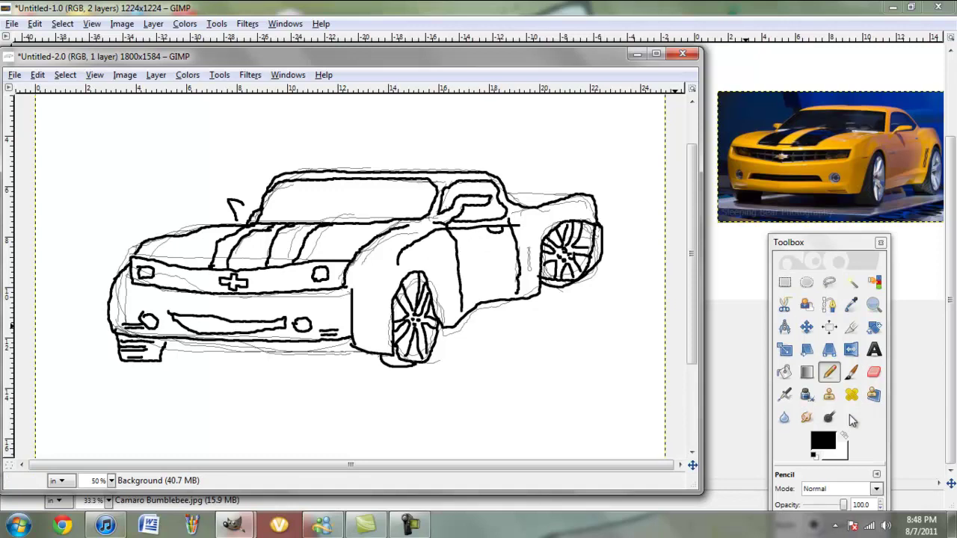
# - Fill the two hood stripes with black using Bucket Fill
pyautogui.hotkey('shift', 'b')
pyautogui.click(291, 243)
pyautogui.click(236, 249)
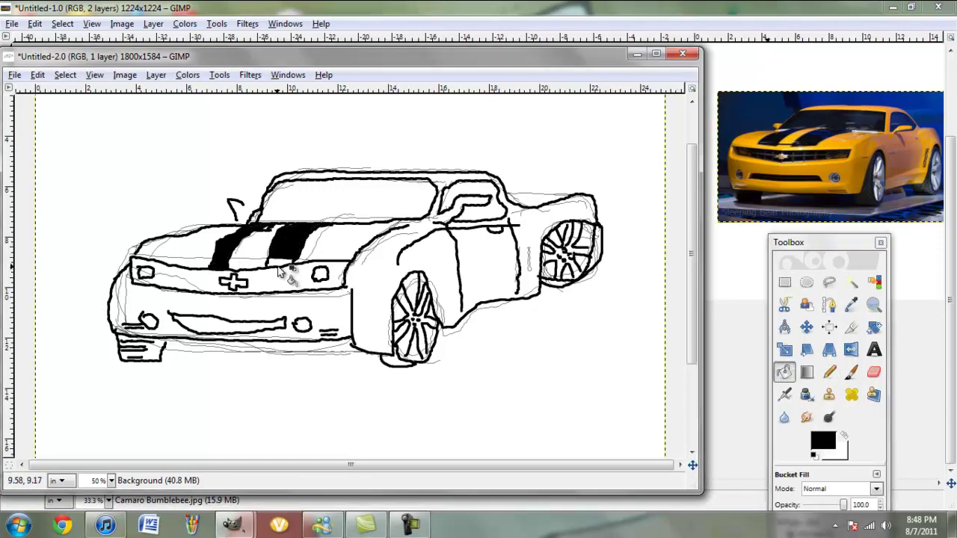
# - Choose yellow ffc600 as the foreground colour and fill the front bumper, side body and near side of the hood
pyautogui.click(822, 441)
pyautogui.click(271, 369)
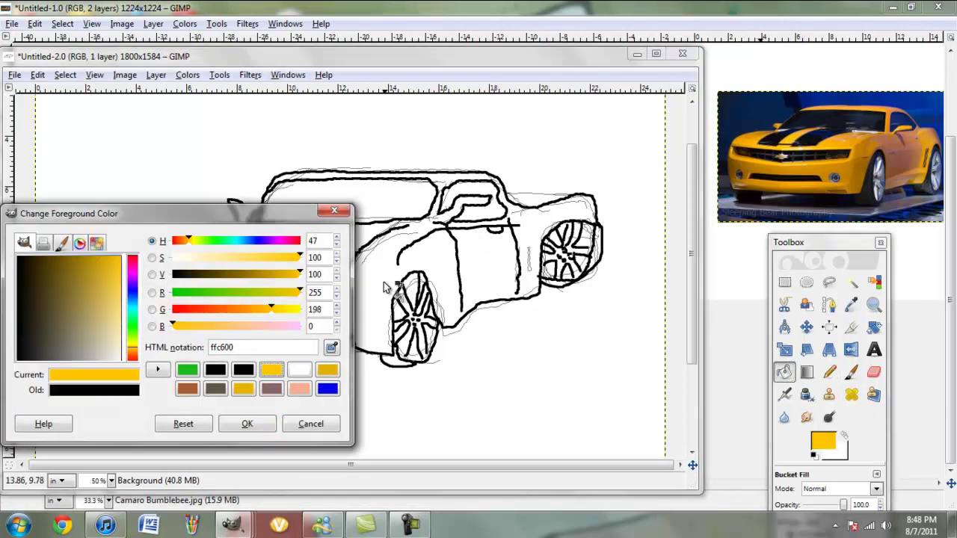
pyautogui.click(384, 287)
pyautogui.click(368, 235)
pyautogui.click(333, 211)
pyautogui.click(252, 247)
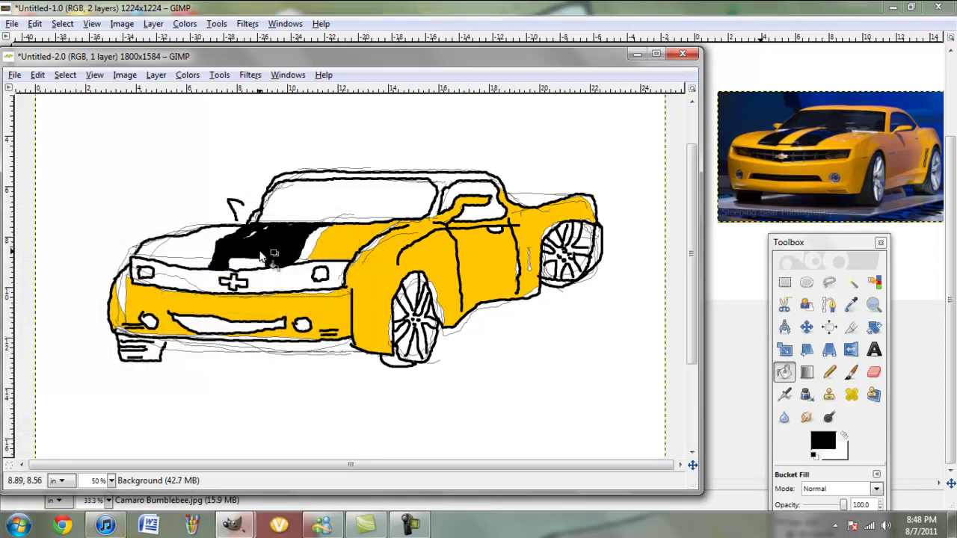
# - Set the foreground colour to the saved yellow ffc600 again
pyautogui.click(823, 441)
pyautogui.click(243, 389)
pyautogui.click(270, 370)
pyautogui.click(244, 424)
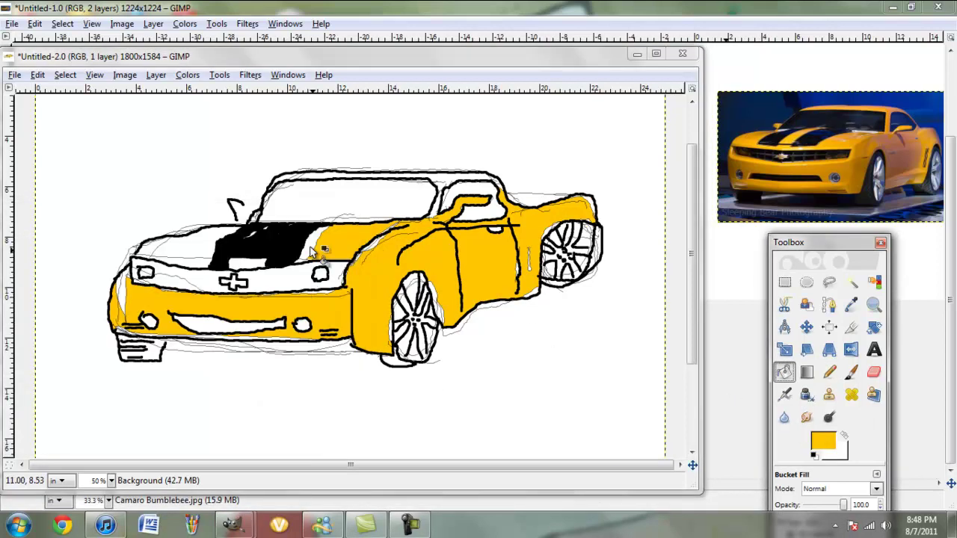
# - Try to recolour the black area between the hood stripes yellow, and undo the last two fills
pyautogui.click(258, 245)
pyautogui.click(95, 75)
pyautogui.moveTo(64, 80)
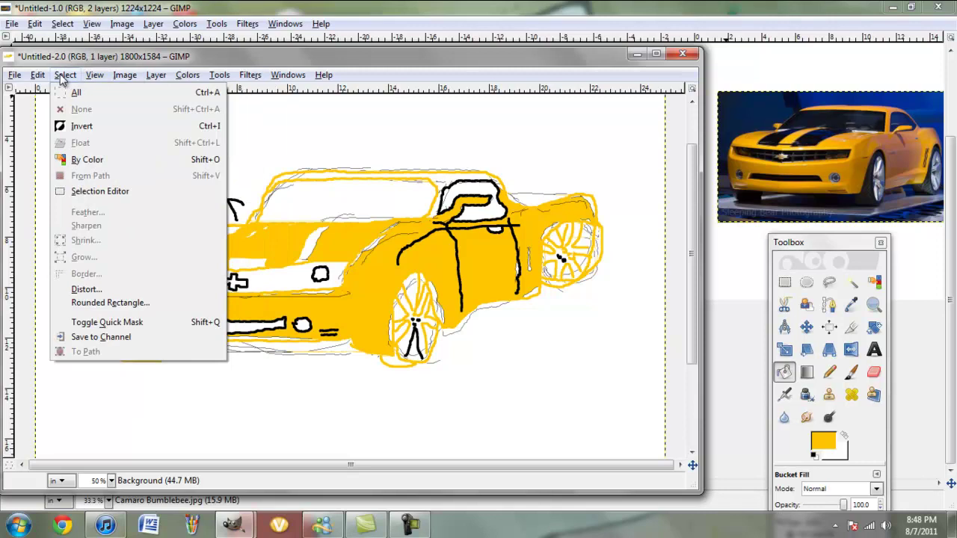
pyautogui.click(53, 92)
pyautogui.click(37, 78)
pyautogui.click(52, 92)
# - Fill the gap between the hood stripes, the far side of the hood, the roof frame and the rear deck with yellow
pyautogui.click(254, 243)
pyautogui.click(261, 259)
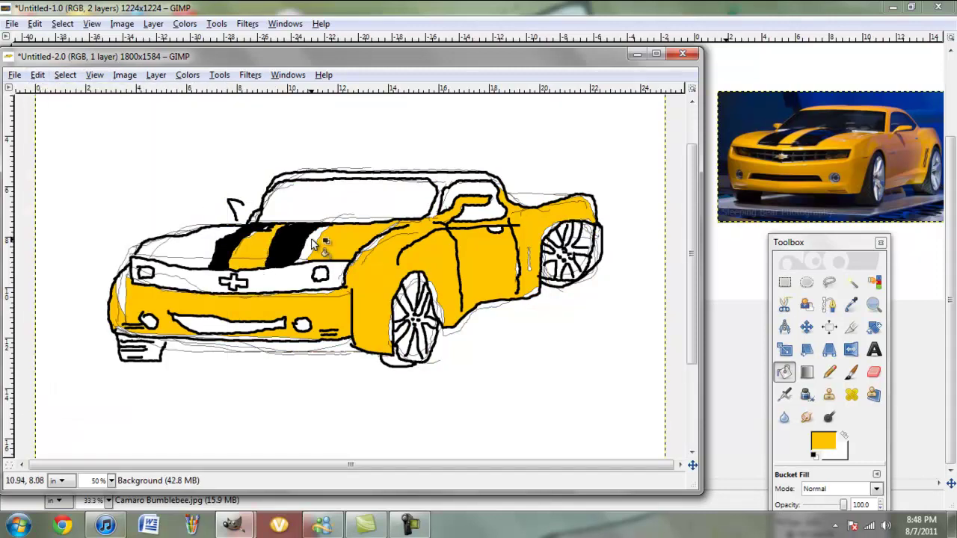
pyautogui.click(196, 245)
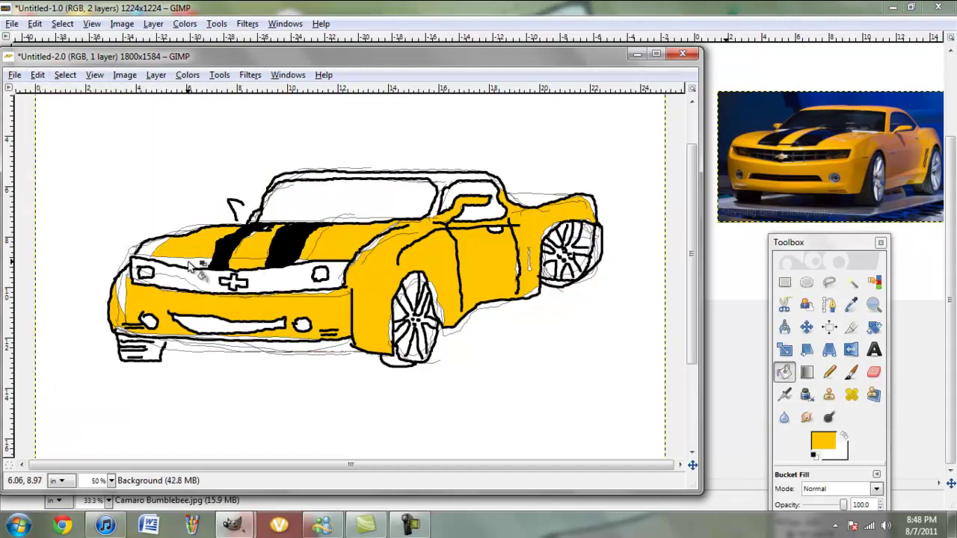
pyautogui.click(444, 179)
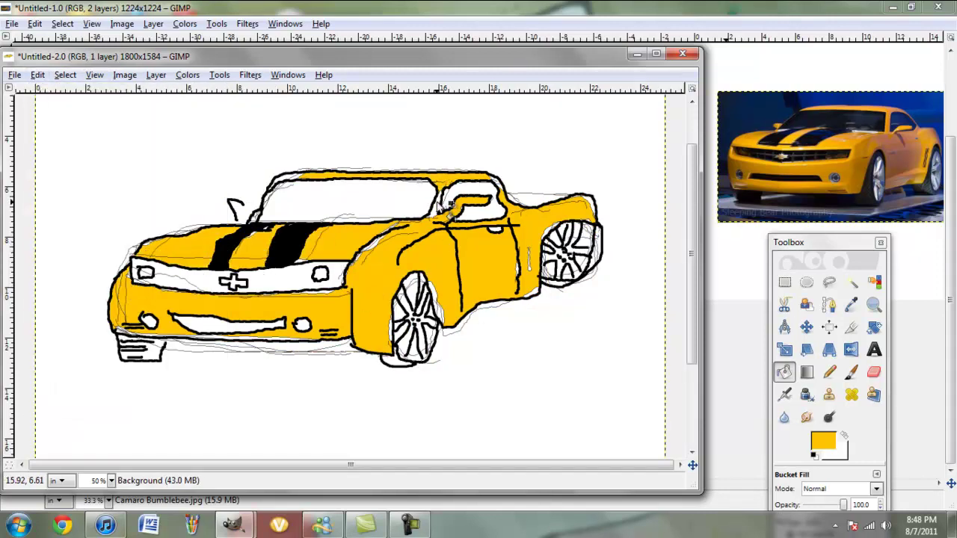
pyautogui.click(517, 204)
# - Choose a near-black foreground colour and fill the grille band, lower intake and far front tyre
pyautogui.click(822, 441)
pyautogui.click(25, 349)
pyautogui.click(250, 421)
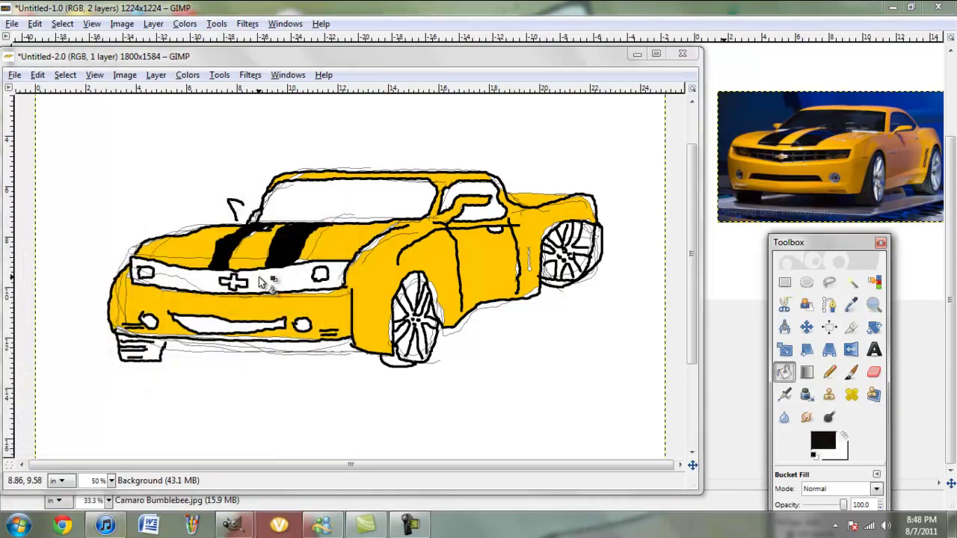
pyautogui.click(261, 282)
pyautogui.click(176, 319)
pyautogui.click(154, 351)
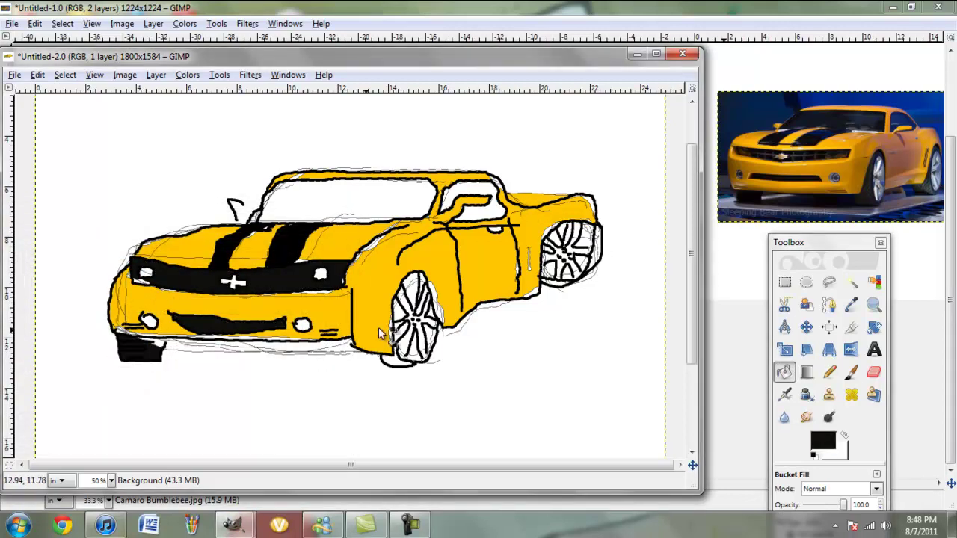
# - Fill the front near-side tyre base and the gaps between the front wheel's spokes with near-black
pyautogui.click(398, 362)
pyautogui.click(407, 335)
pyautogui.click(416, 321)
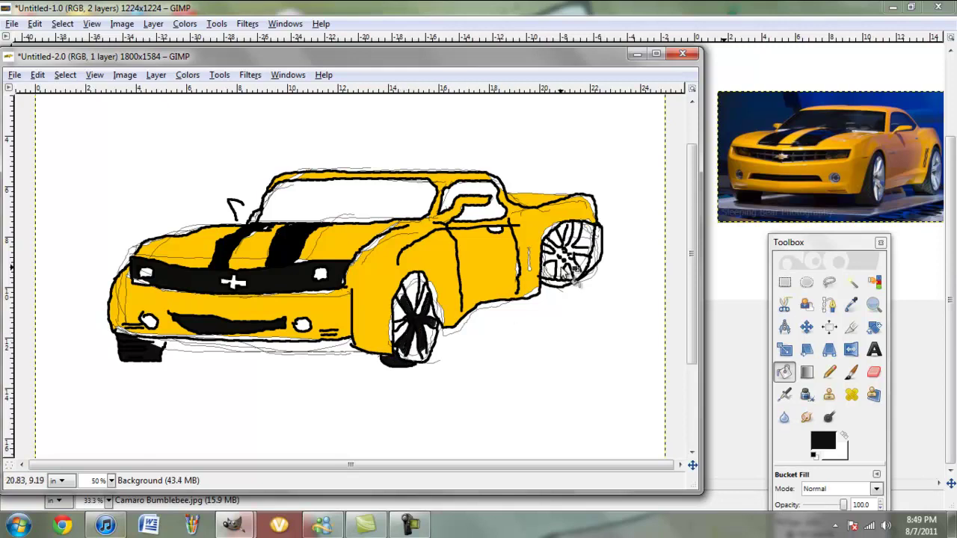
pyautogui.click(34, 23)
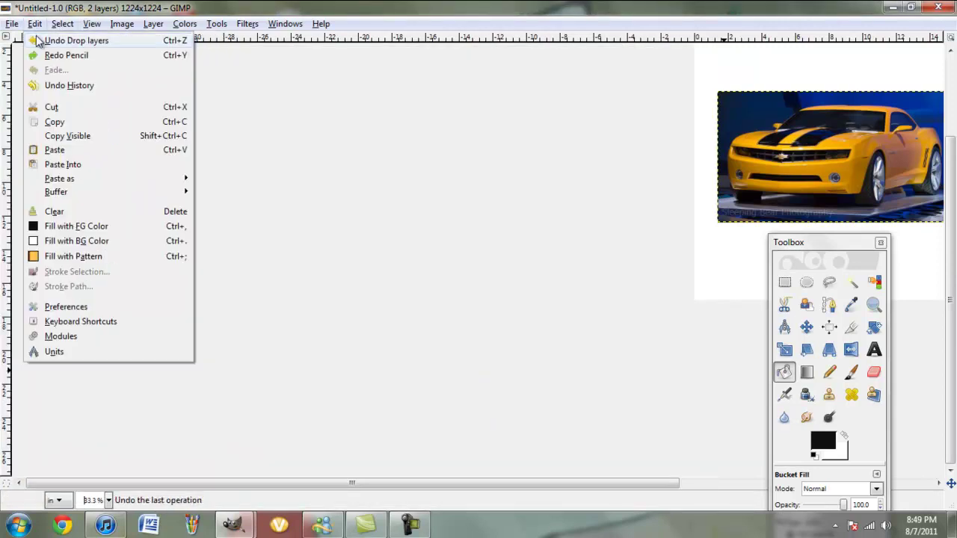
pyautogui.click(37, 40)
pyautogui.click(34, 23)
pyautogui.click(41, 54)
pyautogui.click(35, 23)
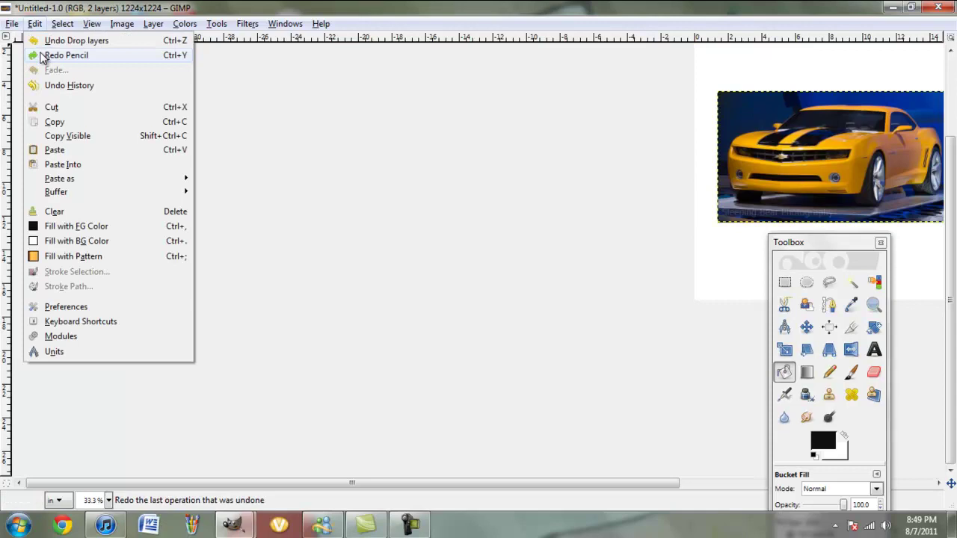
pyautogui.click(41, 54)
pyautogui.click(36, 26)
pyautogui.click(36, 27)
pyautogui.click(238, 527)
pyautogui.click(320, 448)
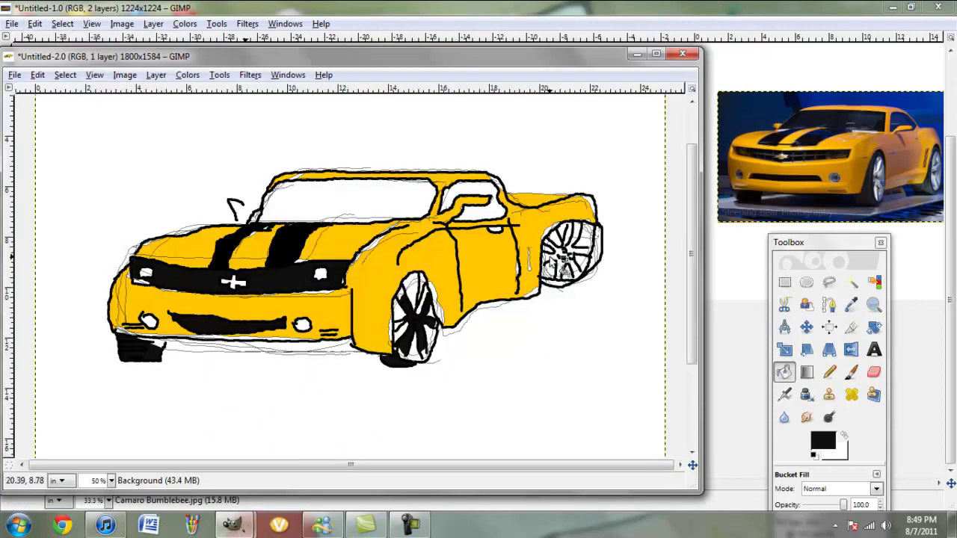
# - Fill the gaps between the rear wheel's spokes with near-black
pyautogui.click(551, 262)
pyautogui.click(588, 234)
# - Set the foreground colour to the grey 878272 and fill the windshield and side window with it
pyautogui.click(823, 442)
pyautogui.click(94, 308)
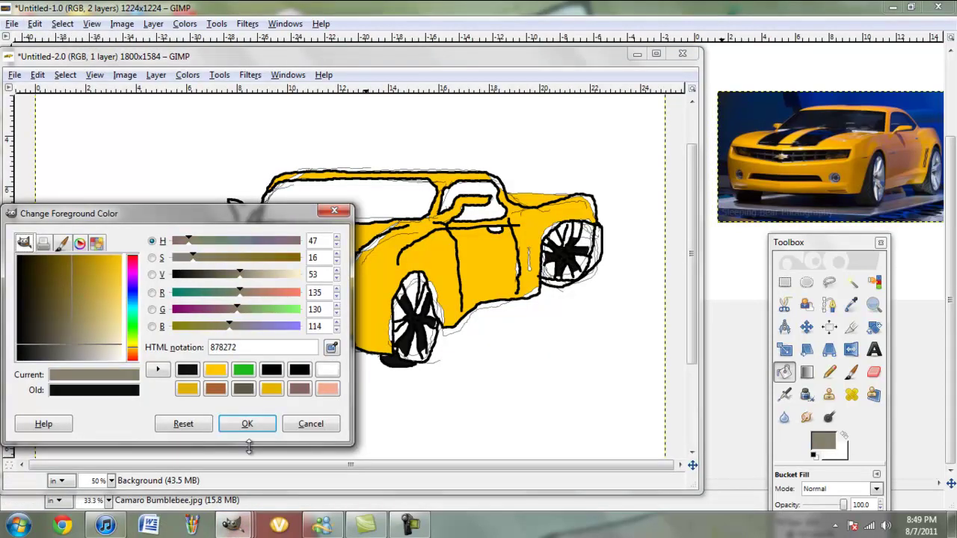
pyautogui.click(248, 421)
pyautogui.click(352, 209)
pyautogui.click(486, 211)
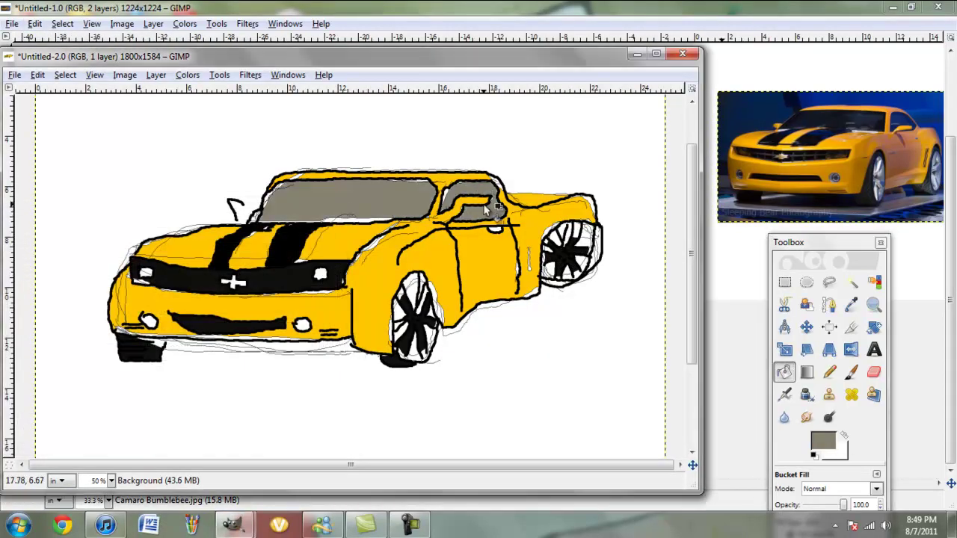
# - Draw a rear wing with two struts above the rear deck, using the Pencil tool and a near-black foreground colour
pyautogui.click(829, 371)
pyautogui.moveTo(551, 210); pyautogui.dragTo(565, 150)
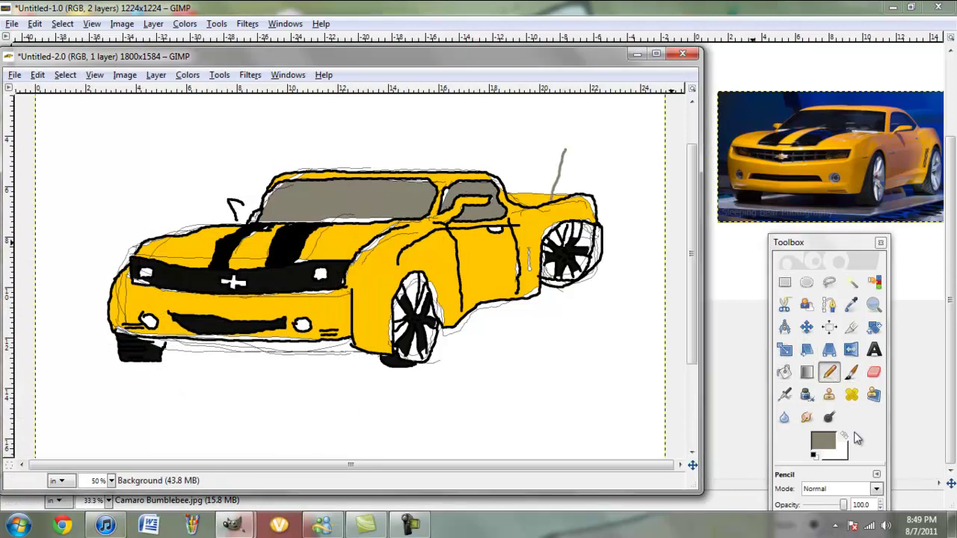
pyautogui.click(828, 441)
pyautogui.click(216, 368)
pyautogui.click(248, 422)
pyautogui.moveTo(550, 202)
pyautogui.mouseDown()
pyautogui.moveTo(561, 144)
pyautogui.moveTo(561, 191)
pyautogui.mouseUp()
pyautogui.moveTo(532, 146)
pyautogui.mouseDown()
pyautogui.moveTo(442, 141)
pyautogui.moveTo(419, 176)
pyautogui.mouseUp()
pyautogui.moveTo(462, 150); pyautogui.dragTo(428, 147)
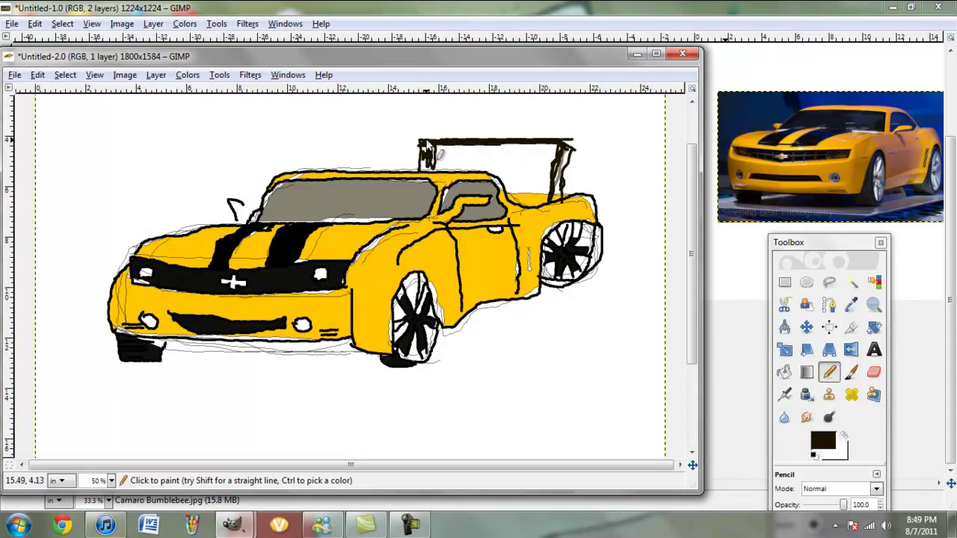
pyautogui.moveTo(576, 157)
pyautogui.mouseDown()
pyautogui.moveTo(609, 142)
pyautogui.moveTo(449, 144)
pyautogui.mouseUp()
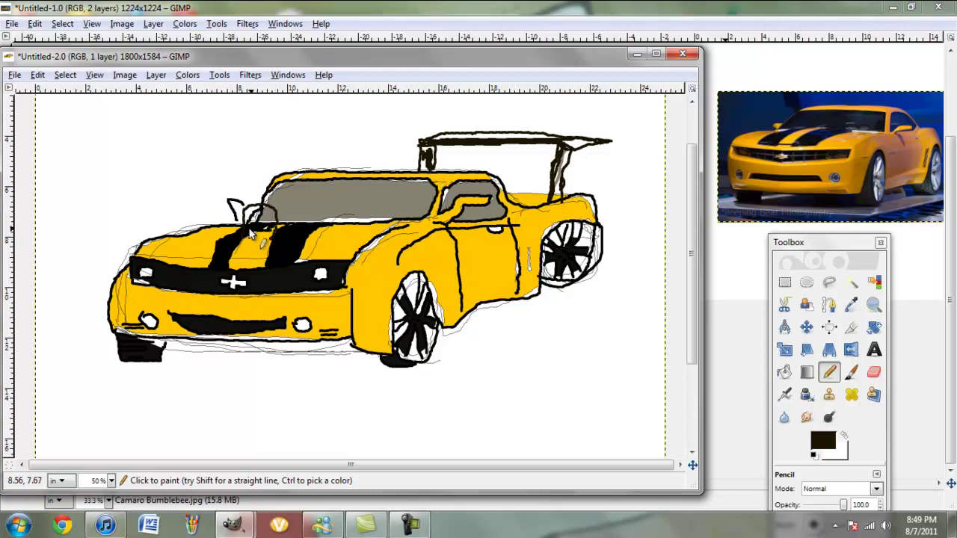
# - Sketch an engine blower with an air scoop on the hood and thicken its outline at brush scale 2.09
pyautogui.moveTo(258, 241); pyautogui.dragTo(283, 215)
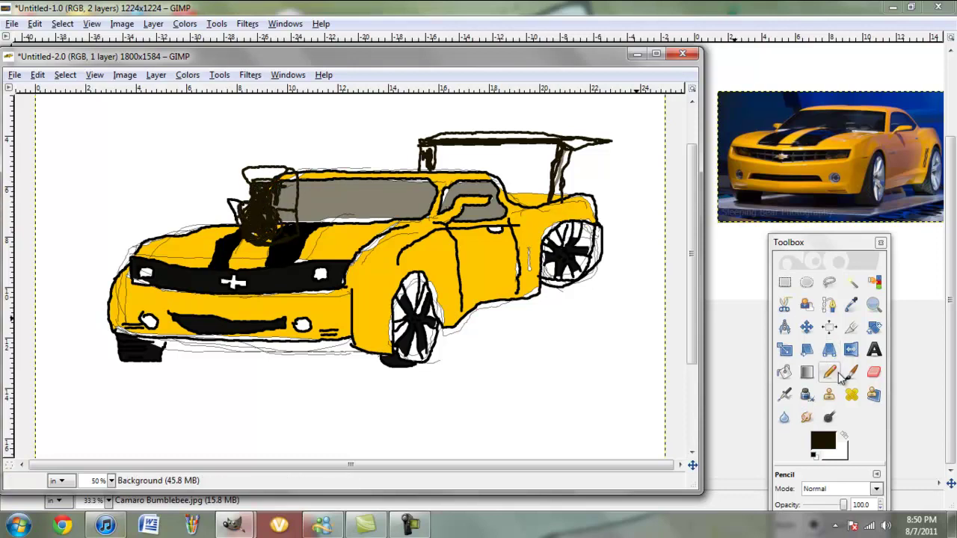
pyautogui.moveTo(867, 243); pyautogui.dragTo(861, 180)
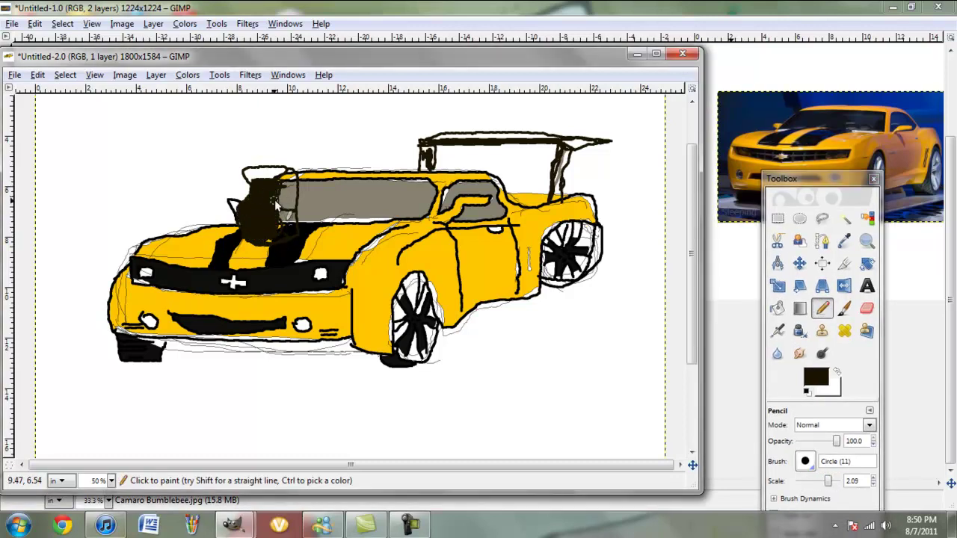
pyautogui.moveTo(286, 174); pyautogui.dragTo(252, 189)
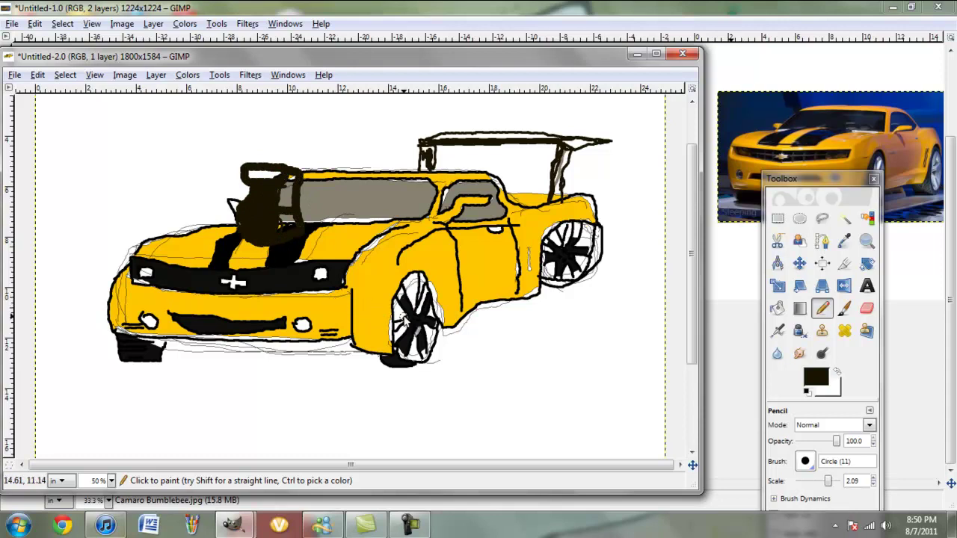
# - Draw thick dark outlines beneath the front bumper and the side sill, and a tyre edge behind the rear wheel
pyautogui.moveTo(120, 335)
pyautogui.mouseDown()
pyautogui.moveTo(174, 367)
pyautogui.moveTo(351, 370)
pyautogui.moveTo(200, 373)
pyautogui.moveTo(364, 371)
pyautogui.moveTo(129, 364)
pyautogui.mouseUp()
pyautogui.moveTo(444, 329)
pyautogui.mouseDown()
pyautogui.moveTo(529, 324)
pyautogui.moveTo(533, 295)
pyautogui.mouseUp()
pyautogui.moveTo(599, 216)
pyautogui.mouseDown()
pyautogui.moveTo(604, 223)
pyautogui.moveTo(557, 284)
pyautogui.mouseUp()
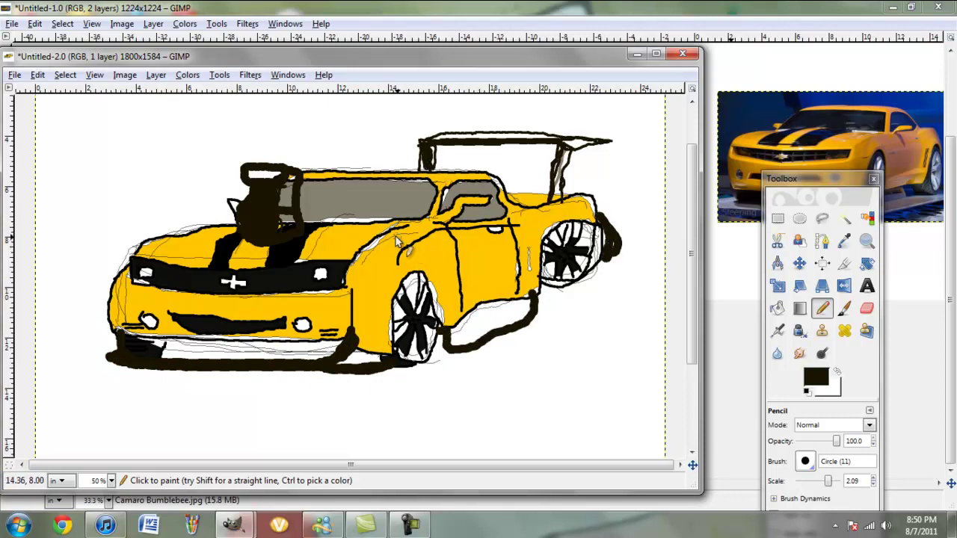
# - Choose a grey foreground colour and fill the hood blower and its scoop outline with it
pyautogui.click(777, 308)
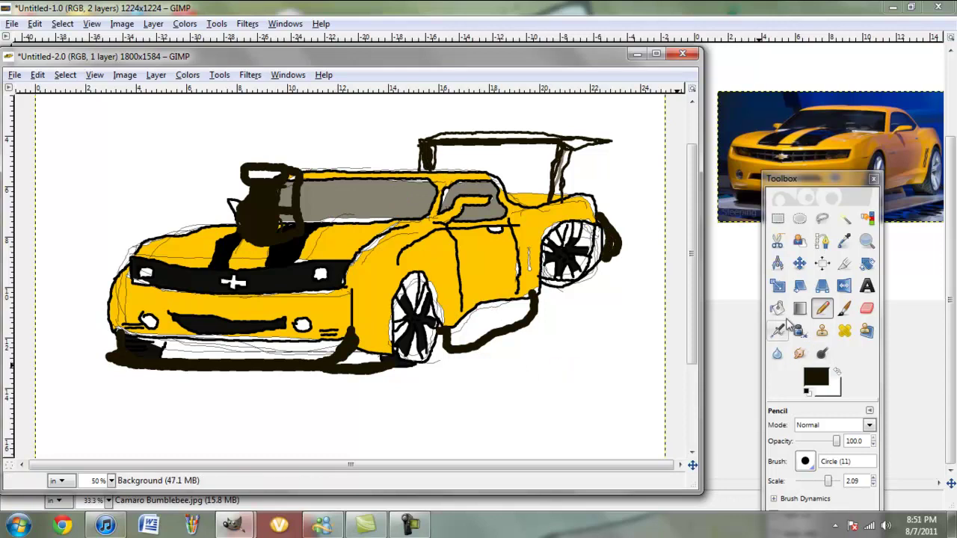
pyautogui.click(815, 377)
pyautogui.click(75, 336)
pyautogui.click(263, 196)
pyautogui.click(334, 213)
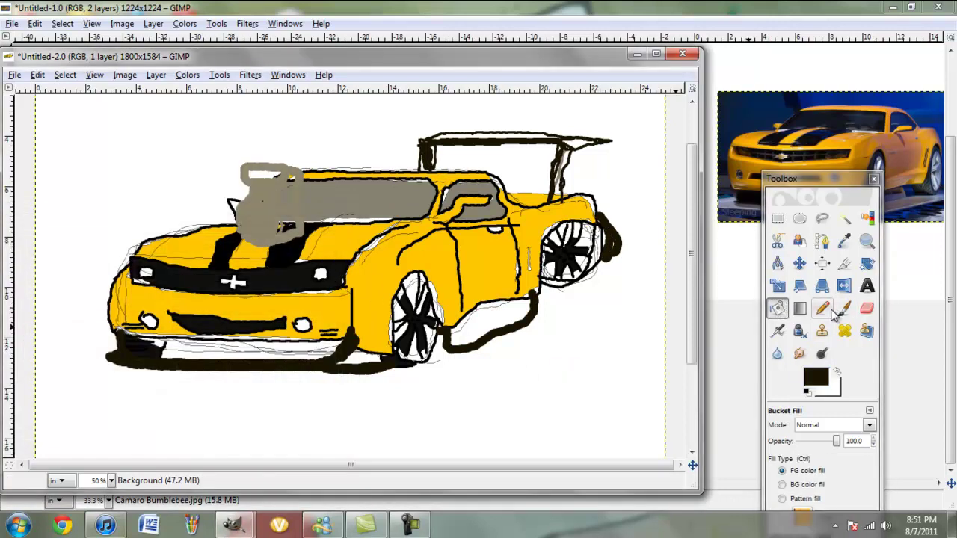
# - Outline the grey blower and scoop in black with the Pencil tool and draw the blower's inner details
pyautogui.click(822, 308)
pyautogui.click(816, 378)
pyautogui.click(74, 303)
pyautogui.click(246, 421)
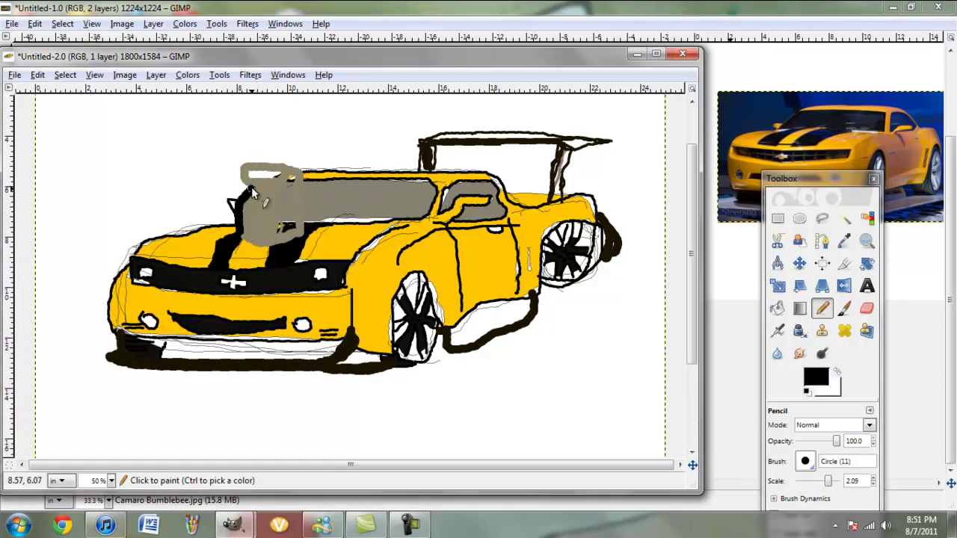
pyautogui.moveTo(251, 187)
pyautogui.mouseDown()
pyautogui.moveTo(278, 200)
pyautogui.moveTo(293, 179)
pyautogui.moveTo(234, 163)
pyautogui.moveTo(299, 203)
pyautogui.moveTo(267, 239)
pyautogui.mouseUp()
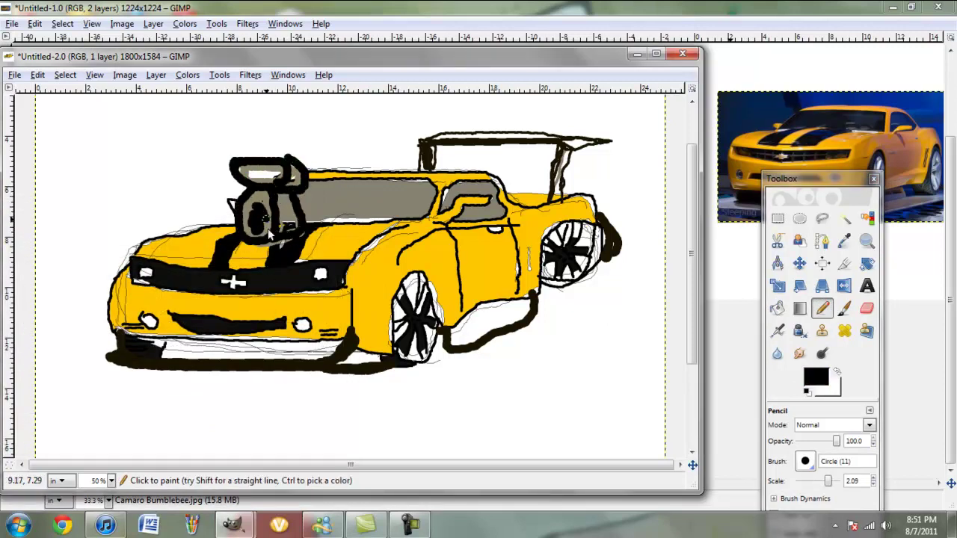
# - Fill the outlined areas beneath the front bumper and the side sill with black, including the leftover white gaps
pyautogui.click(778, 308)
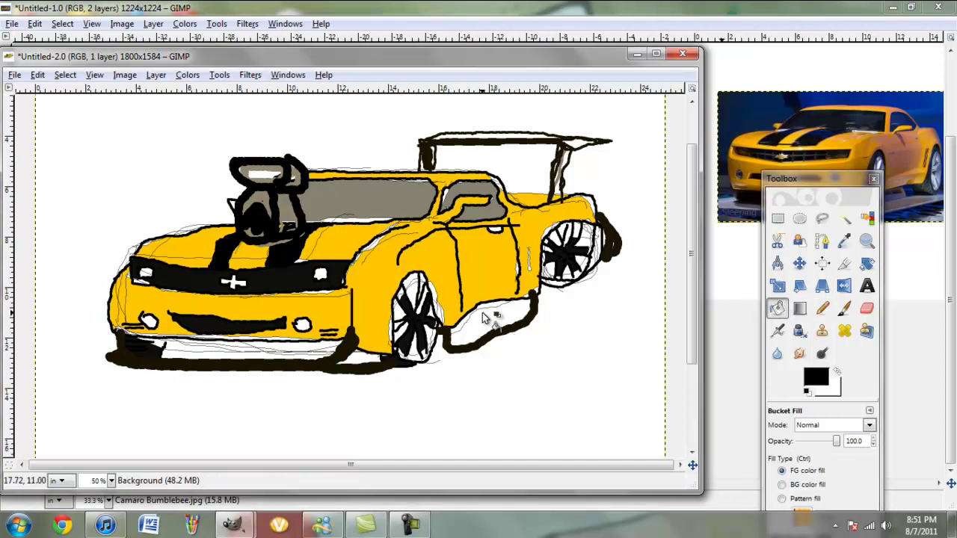
pyautogui.click(491, 322)
pyautogui.click(184, 346)
pyautogui.click(298, 345)
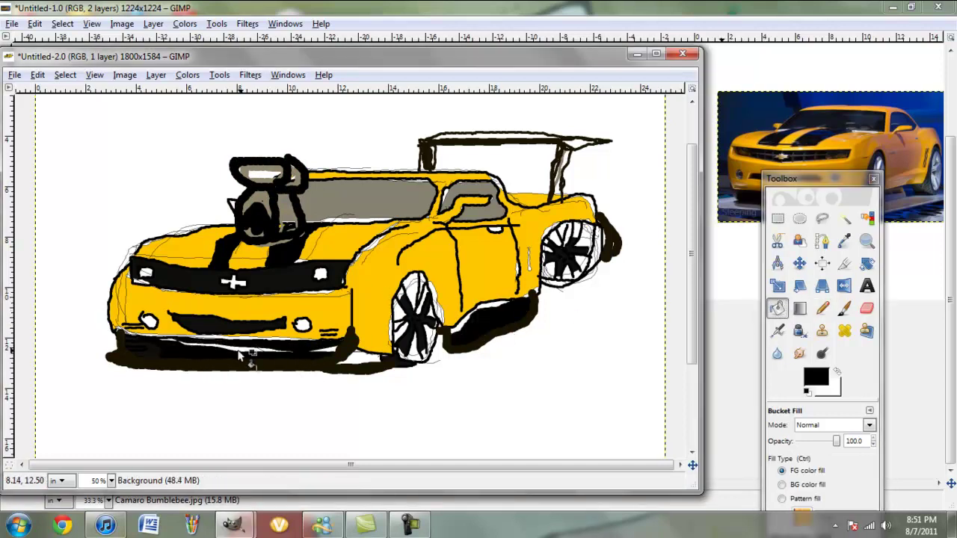
pyautogui.click(242, 351)
pyautogui.click(358, 355)
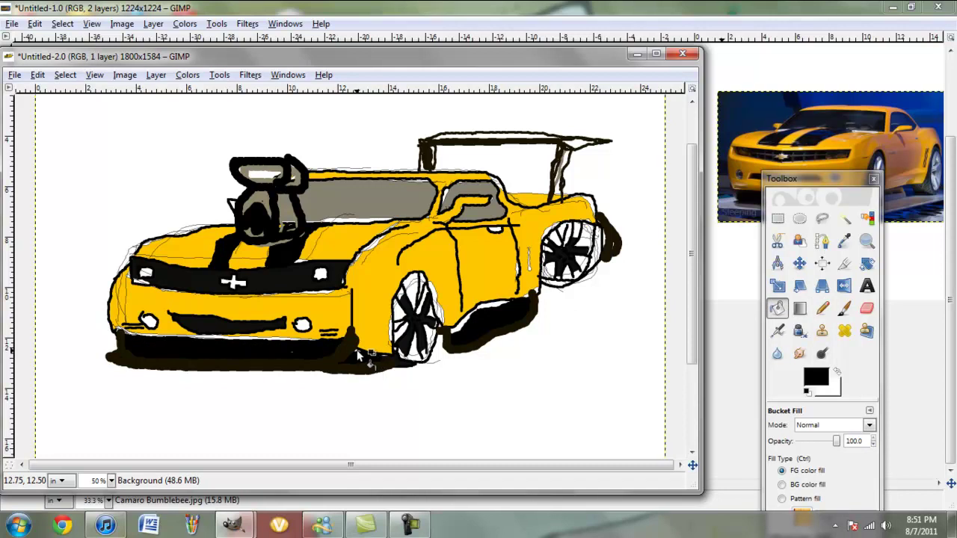
pyautogui.click(467, 328)
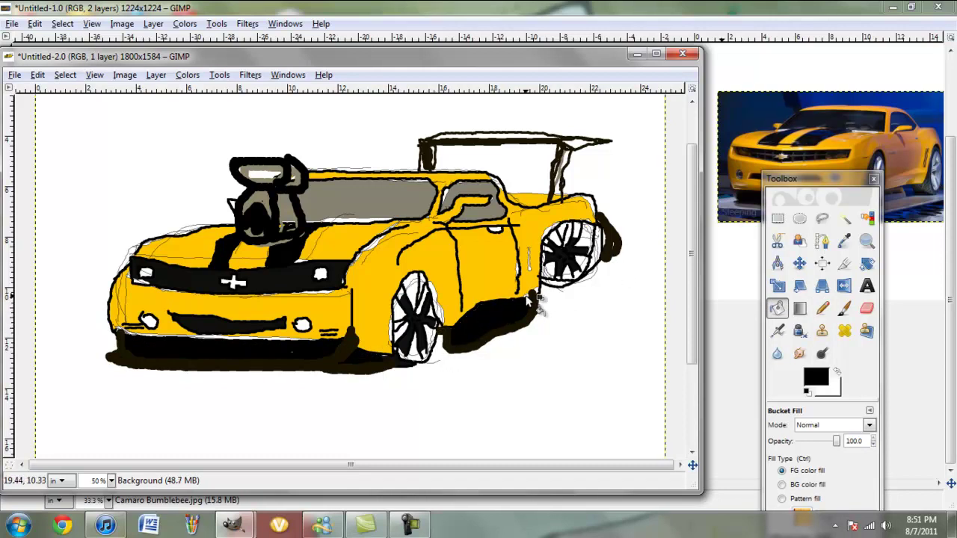
# - Fill the rear wing's blade and both of its struts with black
pyautogui.click(534, 143)
pyautogui.click(557, 174)
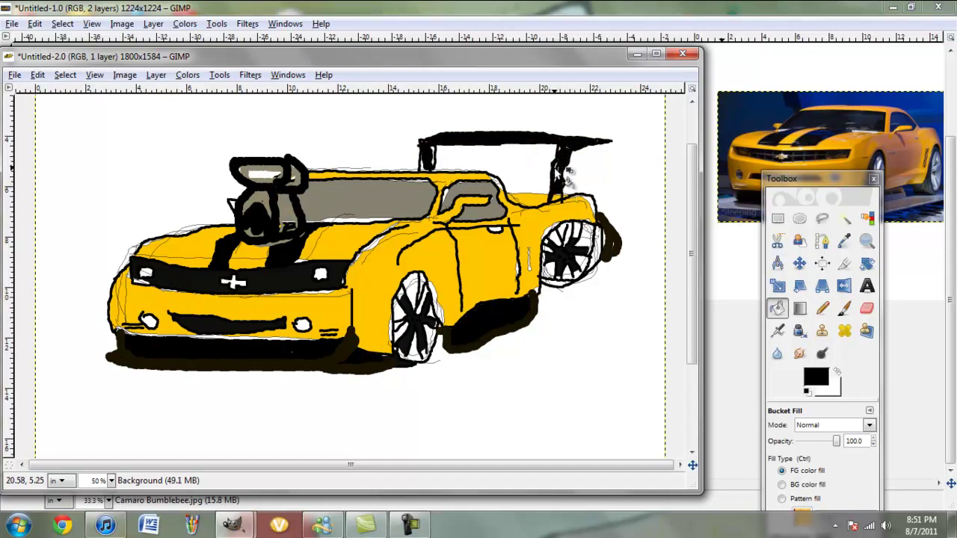
pyautogui.click(429, 166)
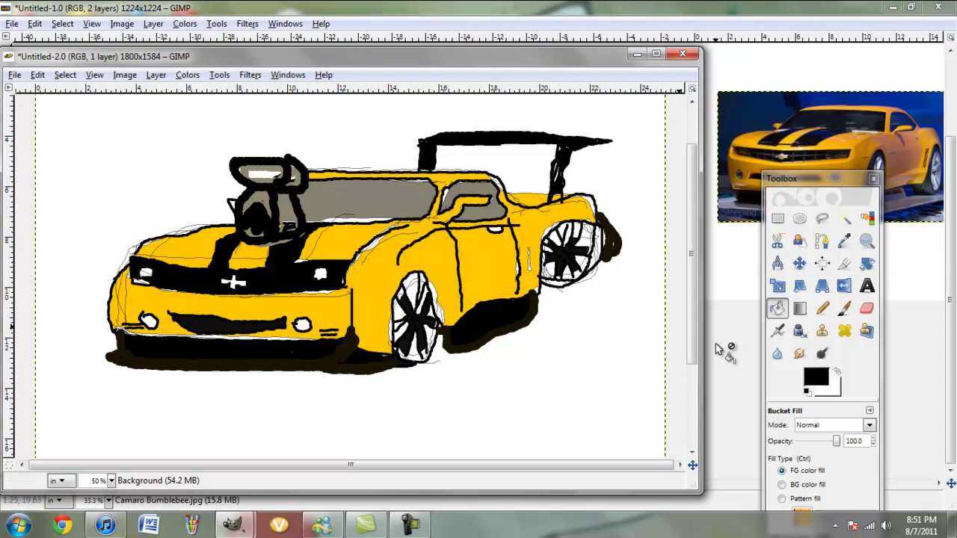